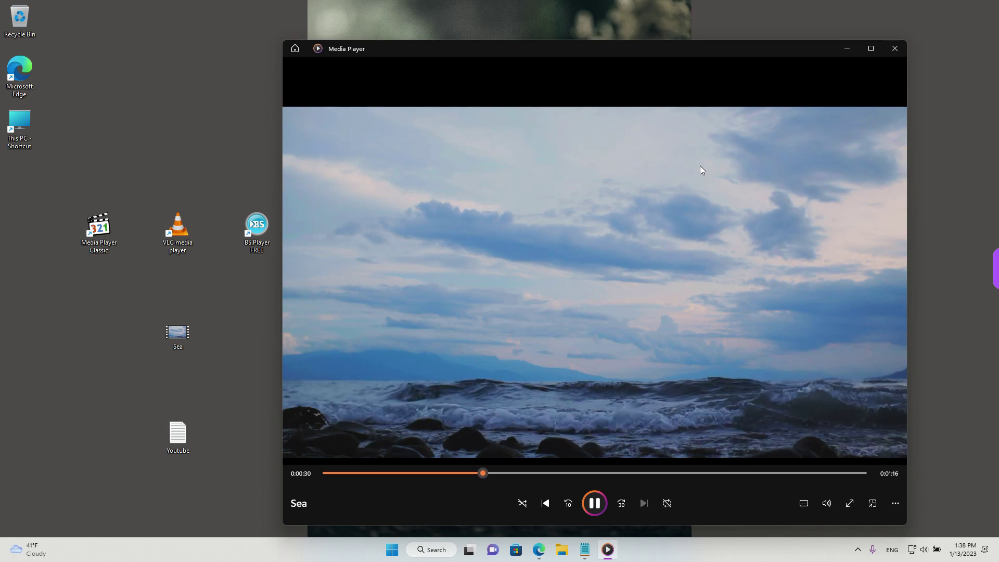
Nudge the Windows Media Player window playing Sea slightly upward.
drag(635, 52, 643, 46)
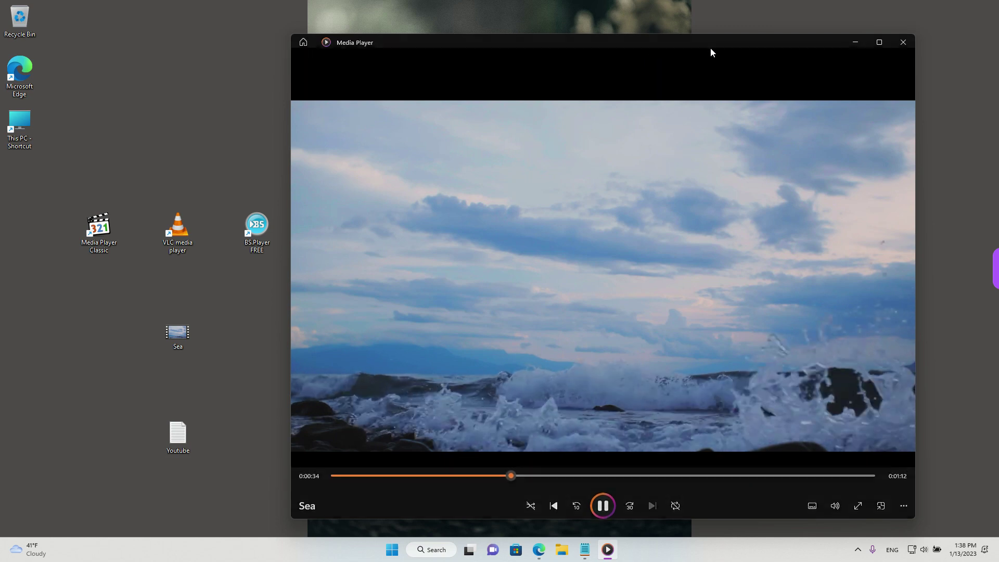
Close Windows Media Player, play Sea.mp4 from the MPC-HC playlist, and bring up the SourceForge page.
click(903, 42)
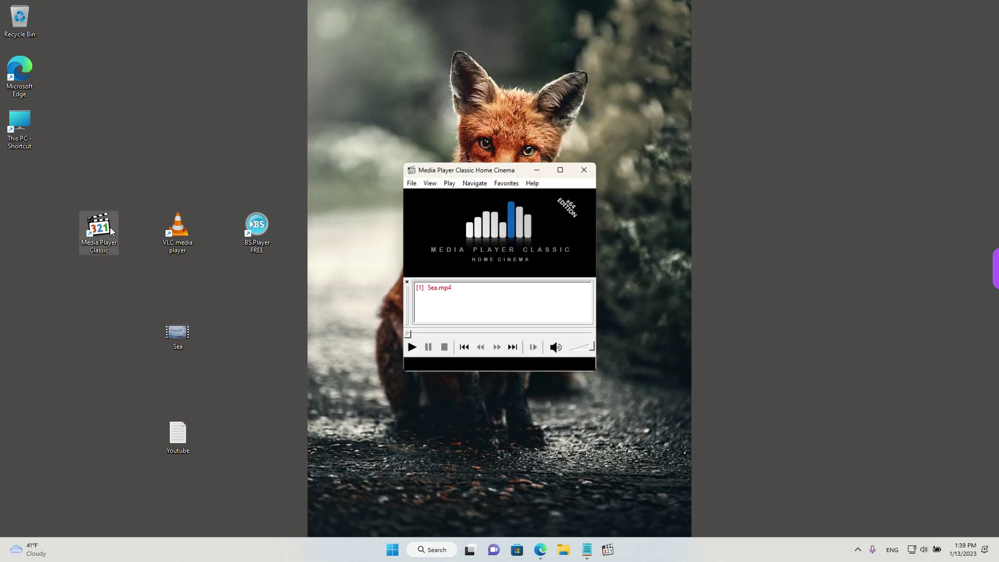
click(462, 292)
double_click(444, 288)
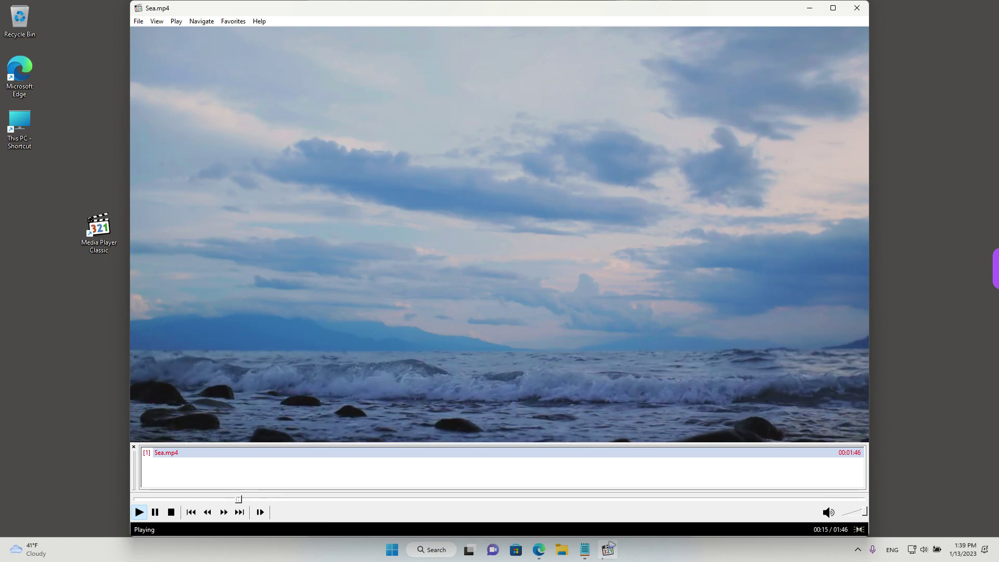
click(537, 551)
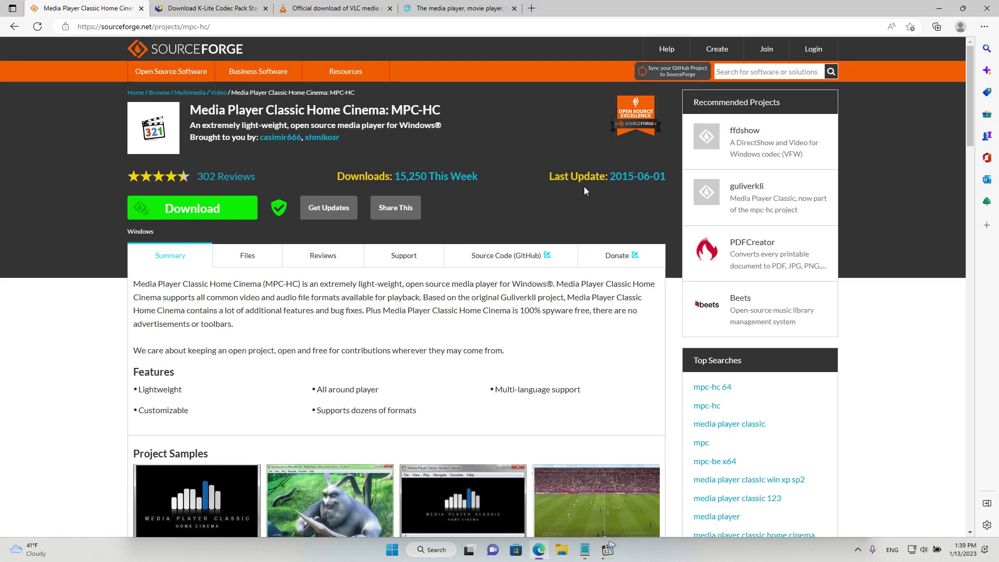
drag(548, 190, 662, 193)
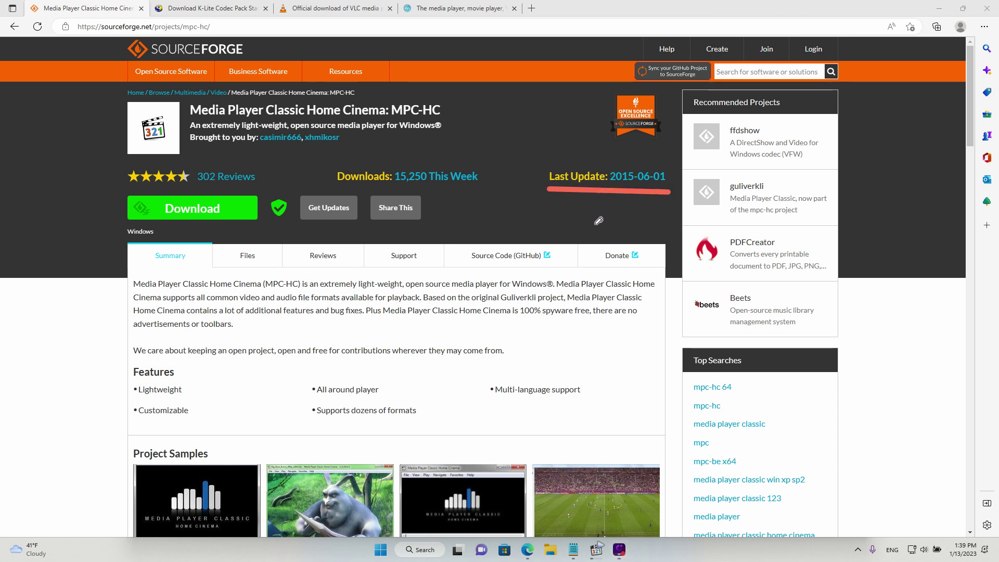
key(Escape)
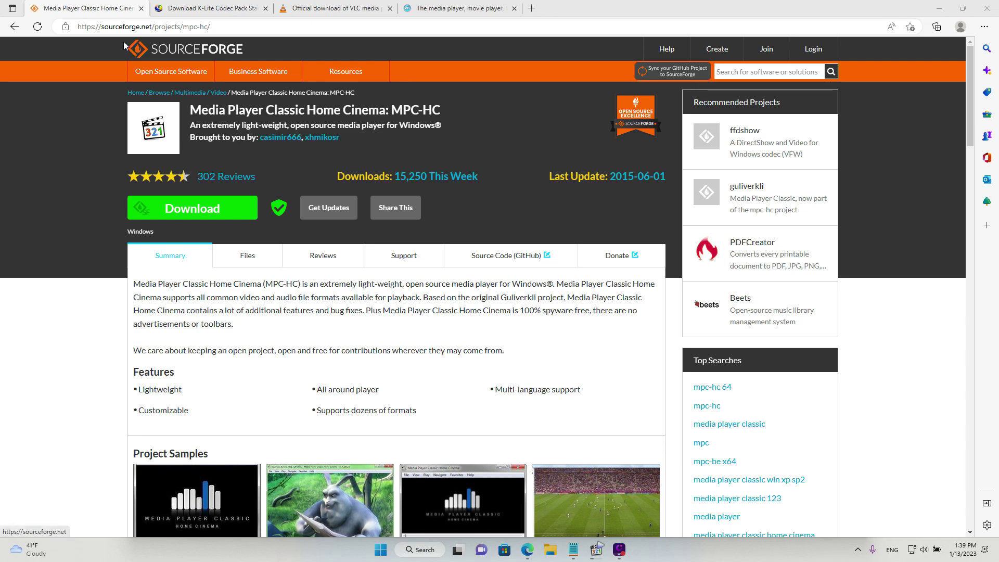
key(ctrl)
key(ctrl)
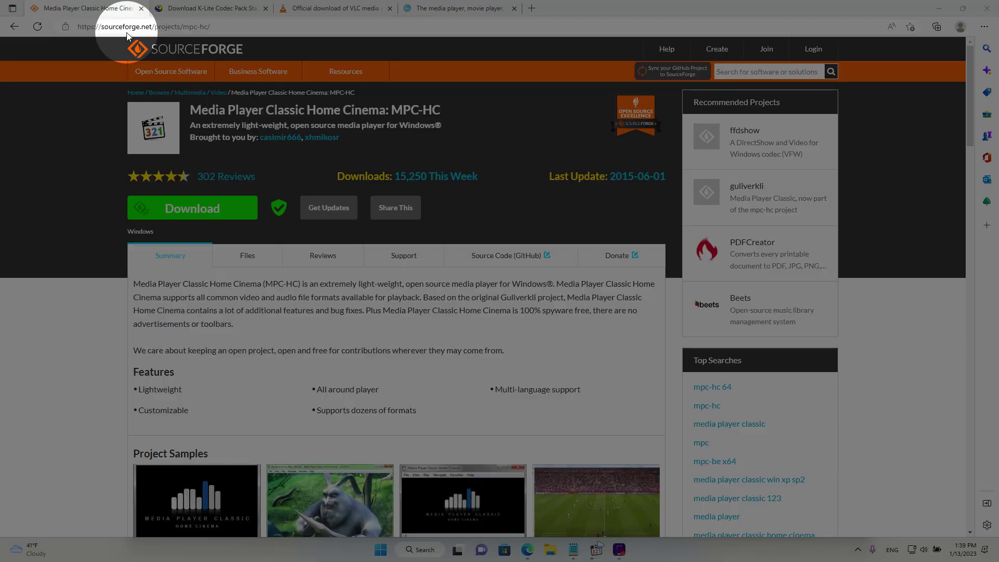
key(ctrl)
key(ctrl)
key(ctrl)
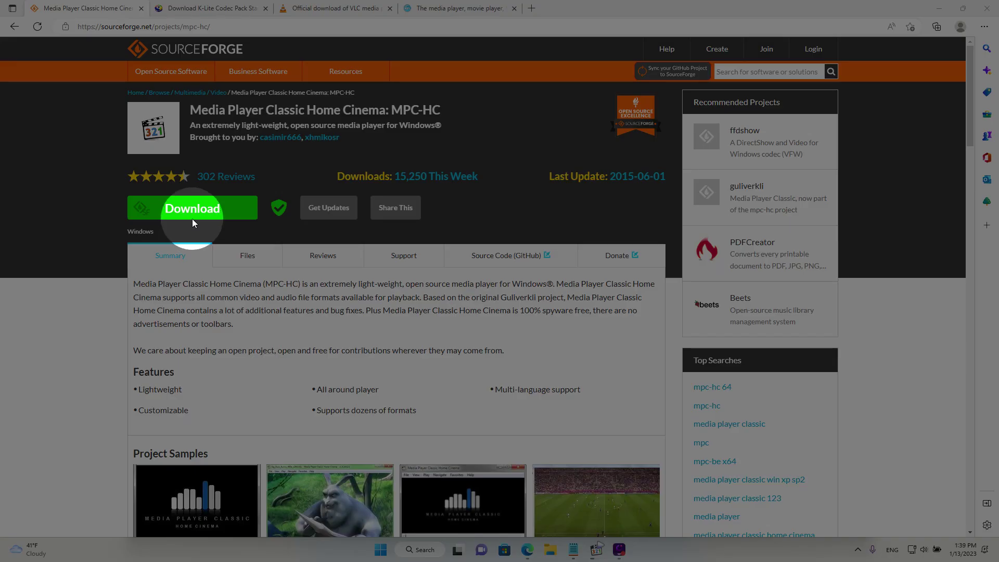
key(ctrl)
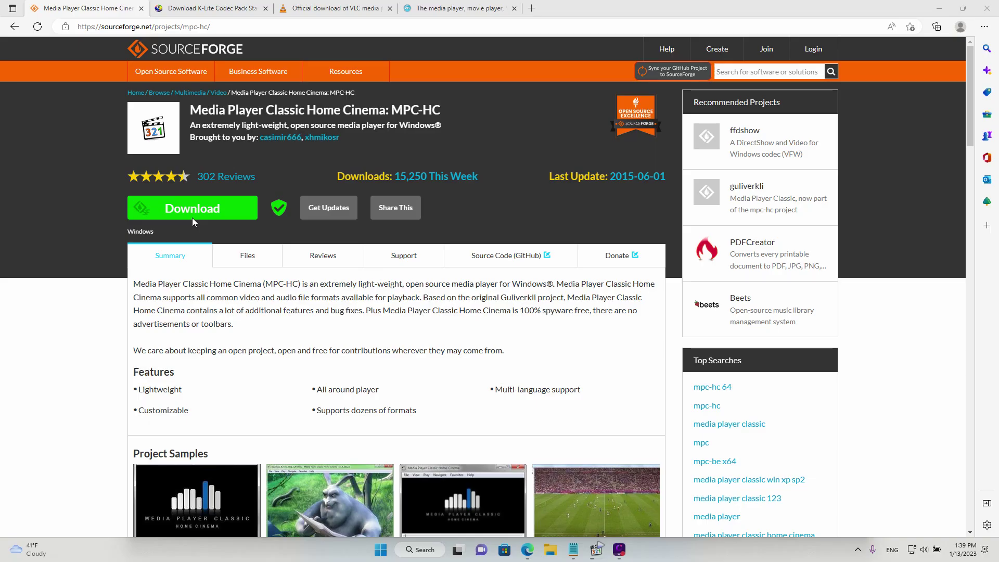
Go to the K-Lite Codec Pack download page and briefly underline its January 11th 2023 release date.
click(212, 13)
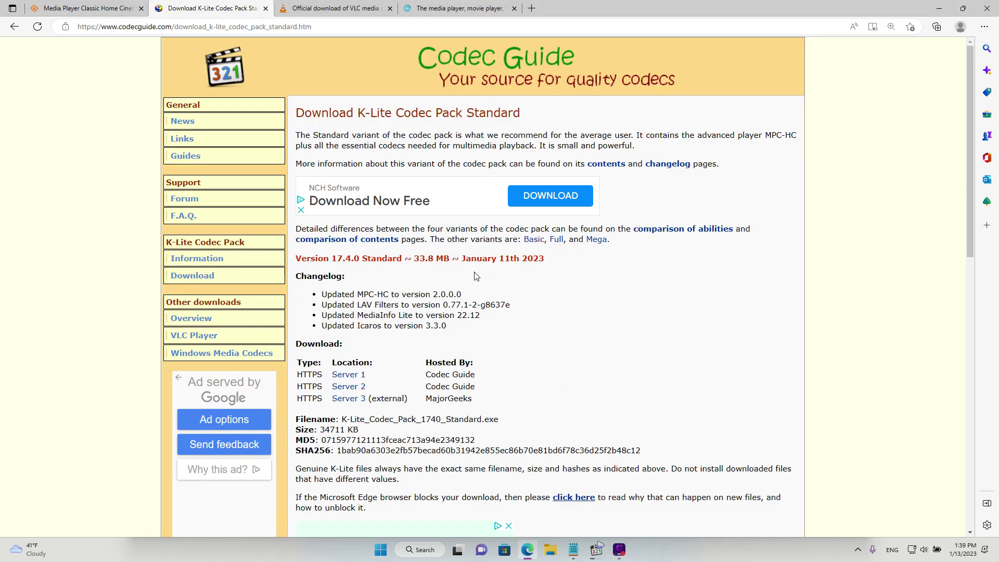
drag(461, 270, 550, 271)
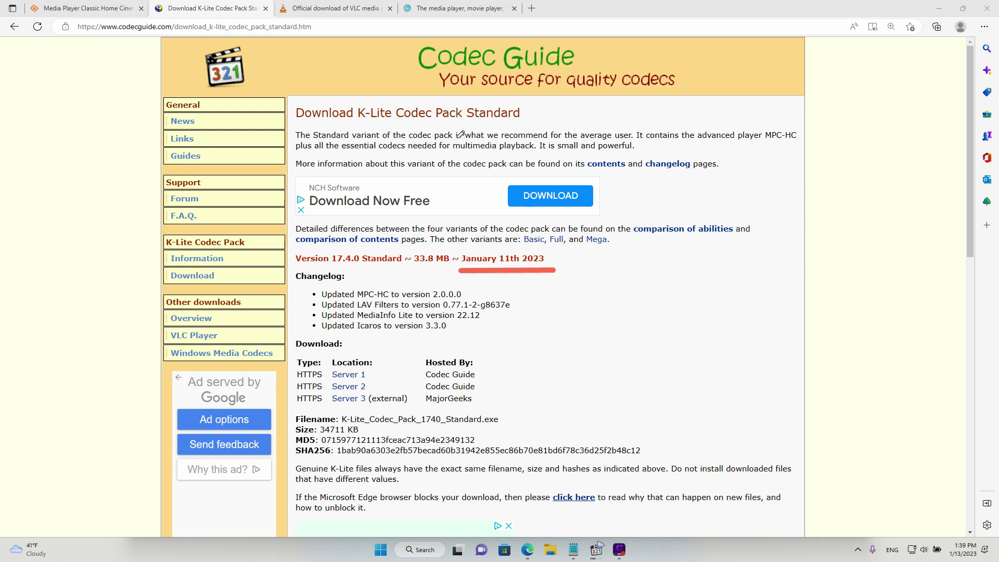
key(Escape)
Underline the codecguide.com address and Standard heading, mark the server table, then move the Sea.mp4 player.
drag(108, 37, 144, 37)
drag(294, 124, 534, 123)
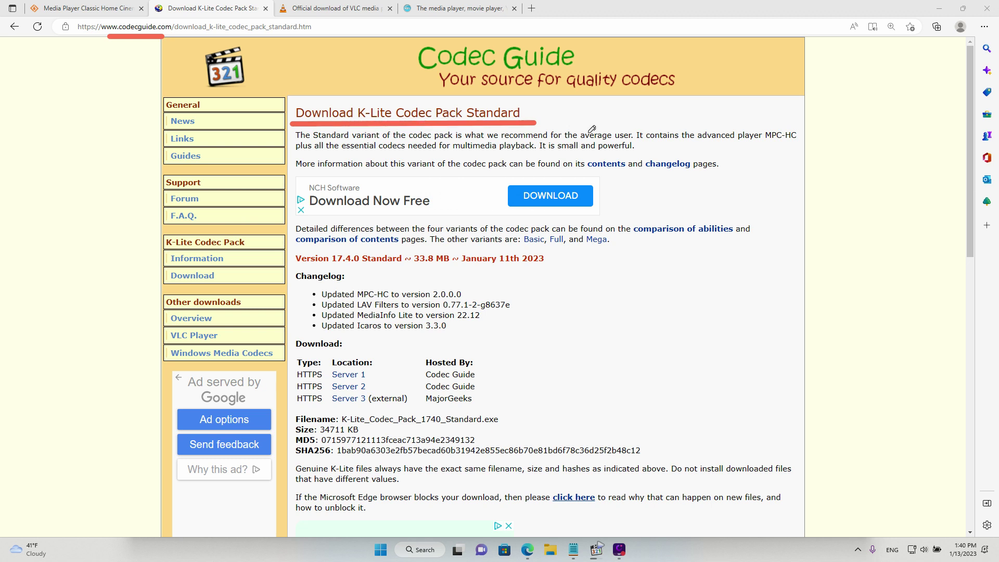
key(Escape)
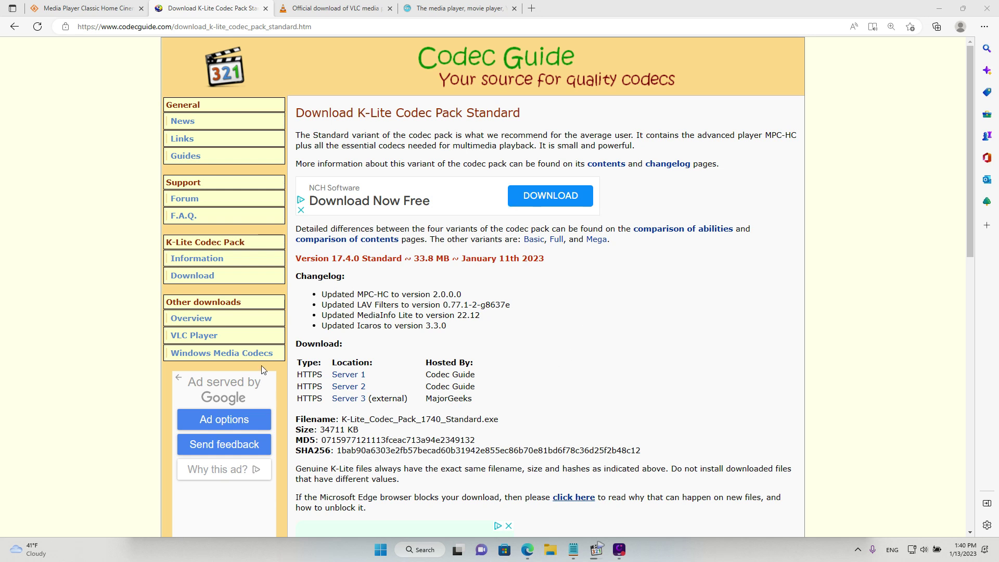
mouse_move(292, 344)
mouse_down()
mouse_move(290, 375)
mouse_move(306, 411)
mouse_move(509, 404)
mouse_move(387, 341)
mouse_move(291, 344)
mouse_up()
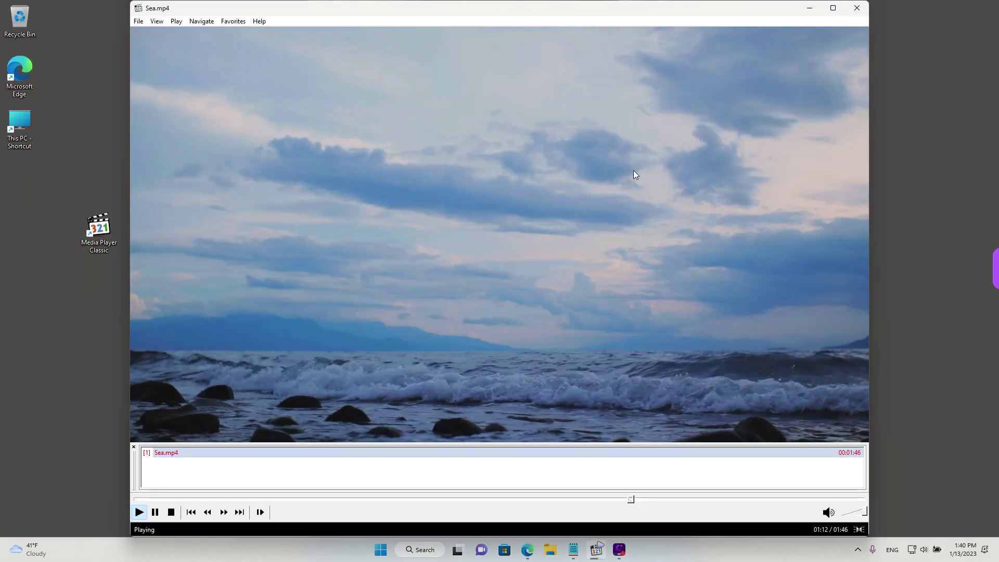
drag(498, 7, 467, 55)
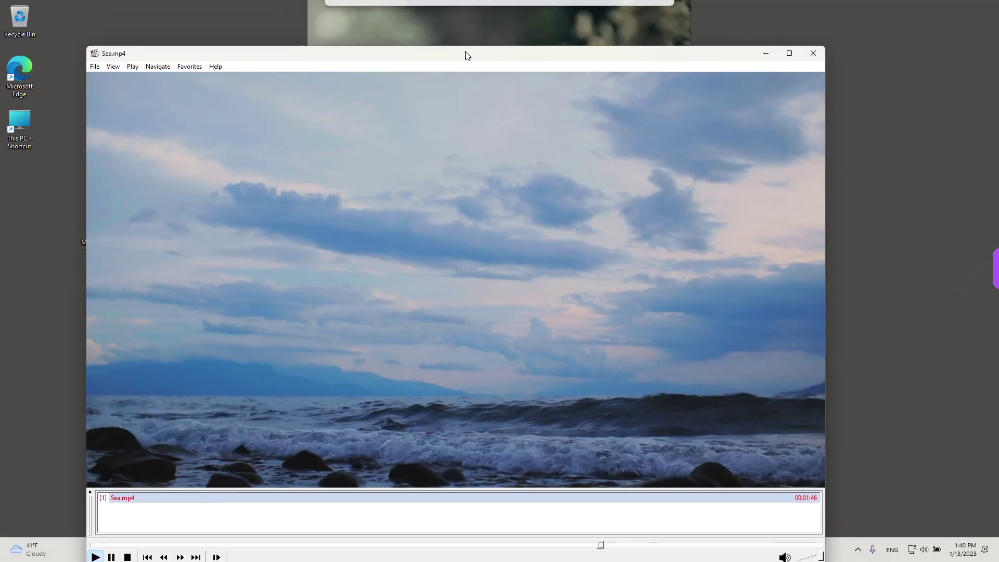
Close MPC-HC, launch VLC in a smaller window, and drop the Sea video into it.
click(813, 53)
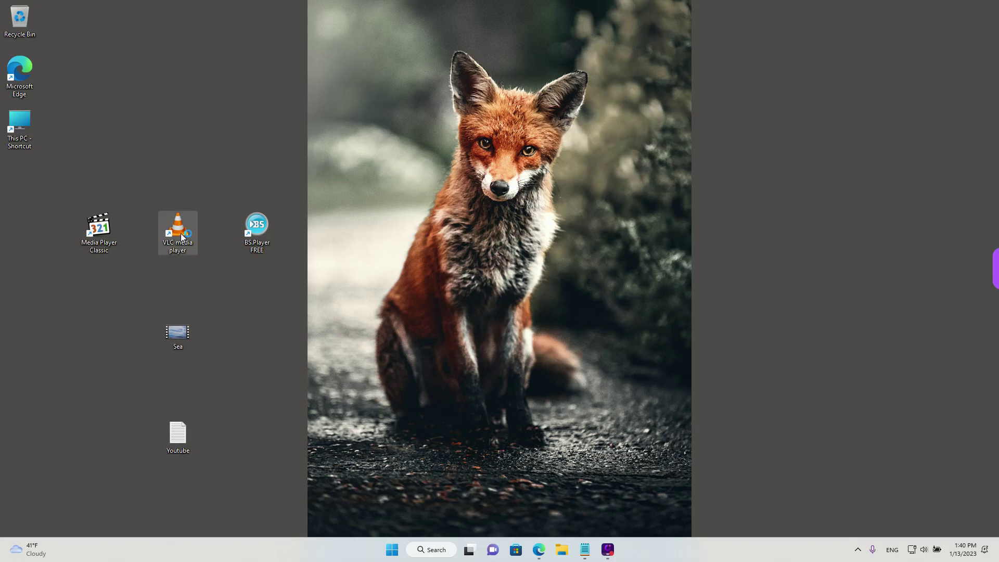
double_click(181, 235)
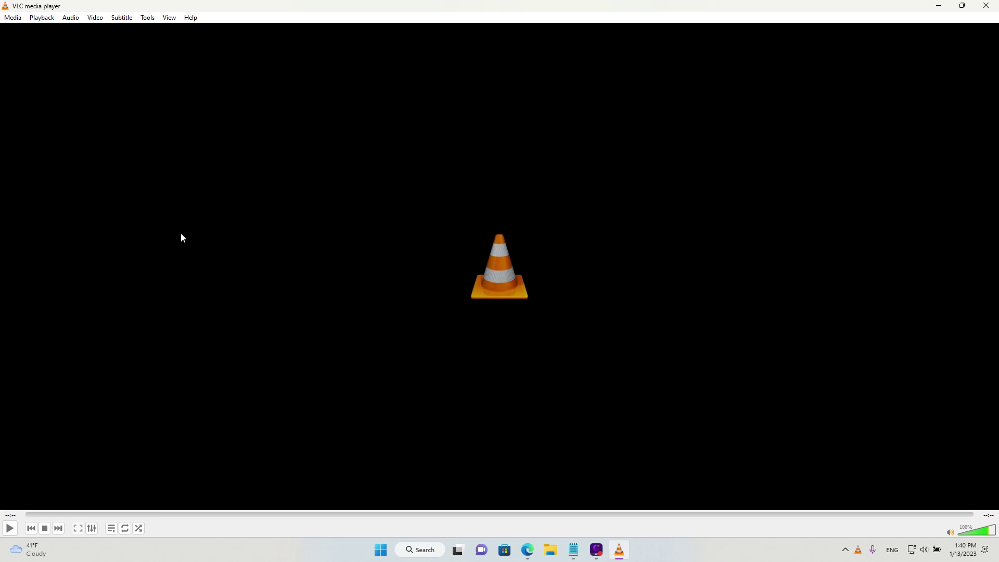
double_click(376, 13)
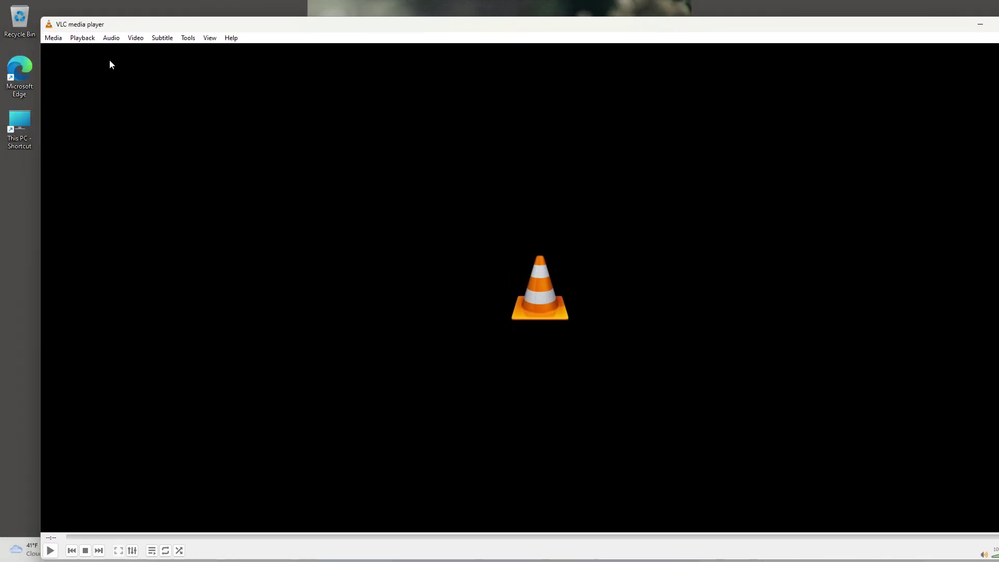
drag(42, 16, 390, 83)
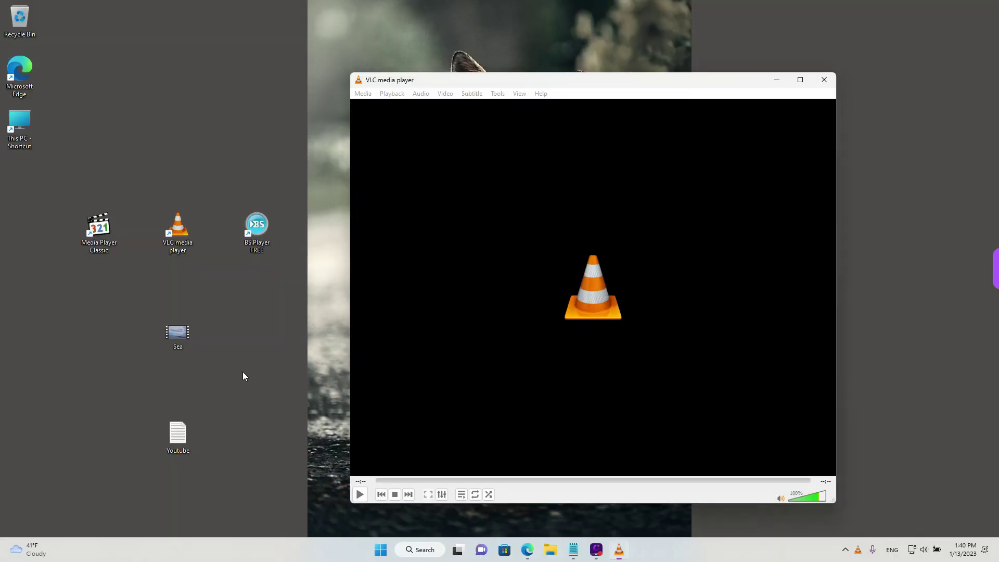
drag(176, 336, 506, 280)
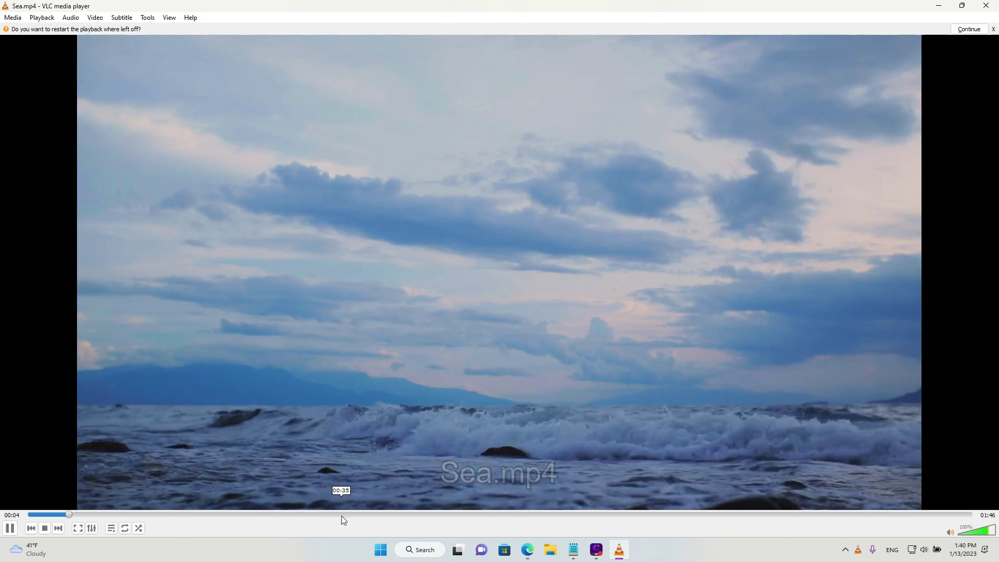
Skip Sea ahead to about 0:35 and then 1:01, then restore and close VLC.
click(342, 514)
click(571, 515)
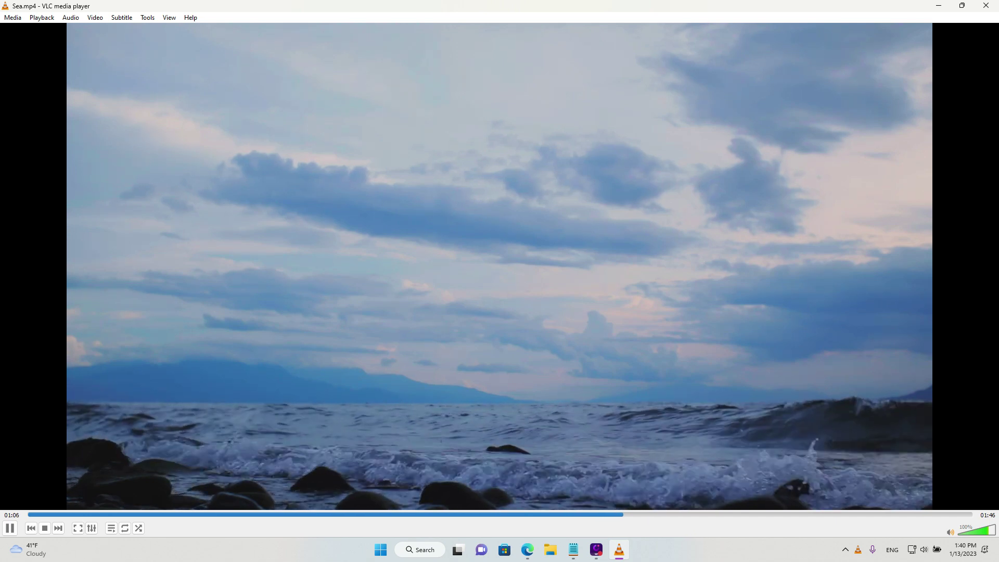
click(13, 18)
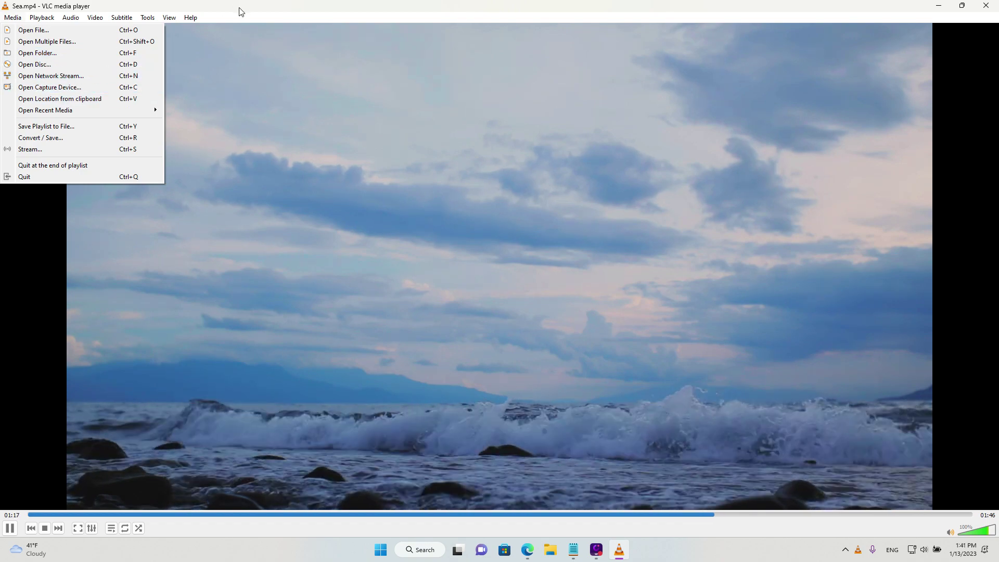
click(239, 9)
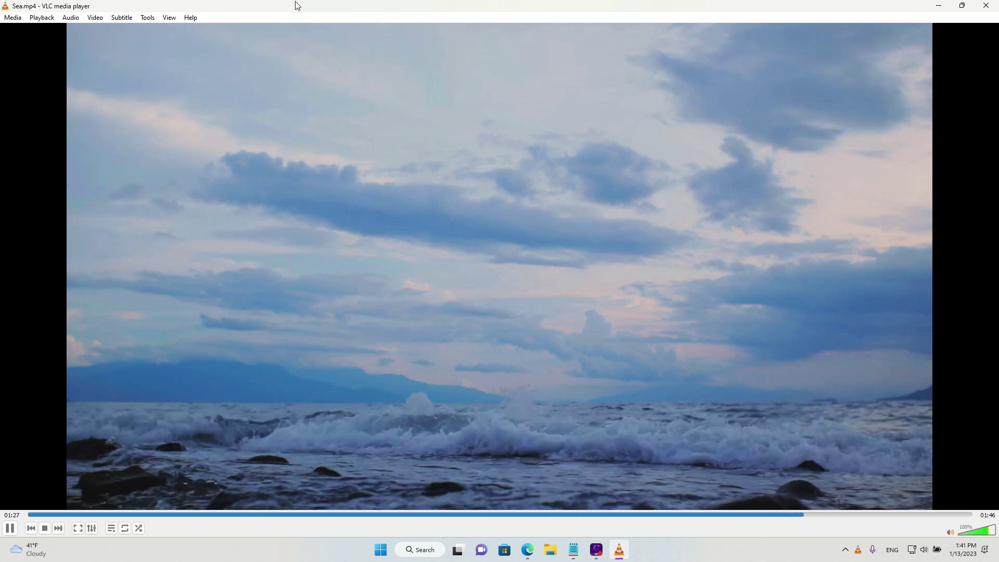
drag(335, 7, 308, 29)
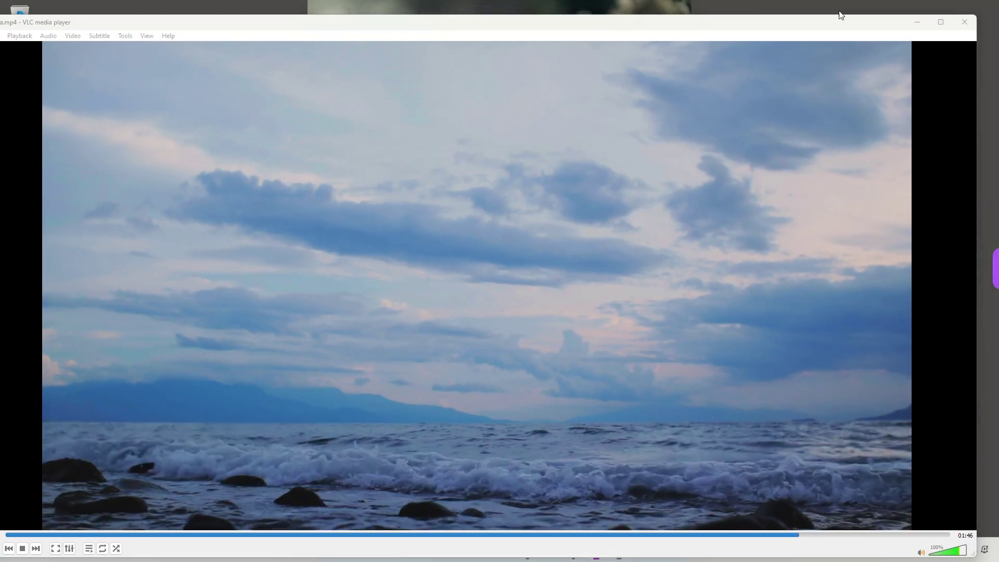
click(965, 21)
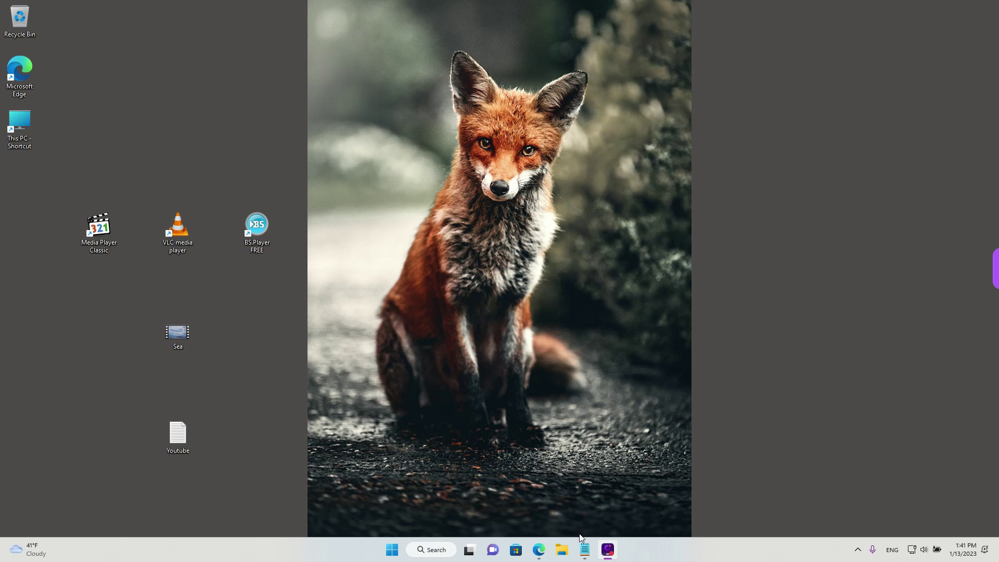
click(538, 551)
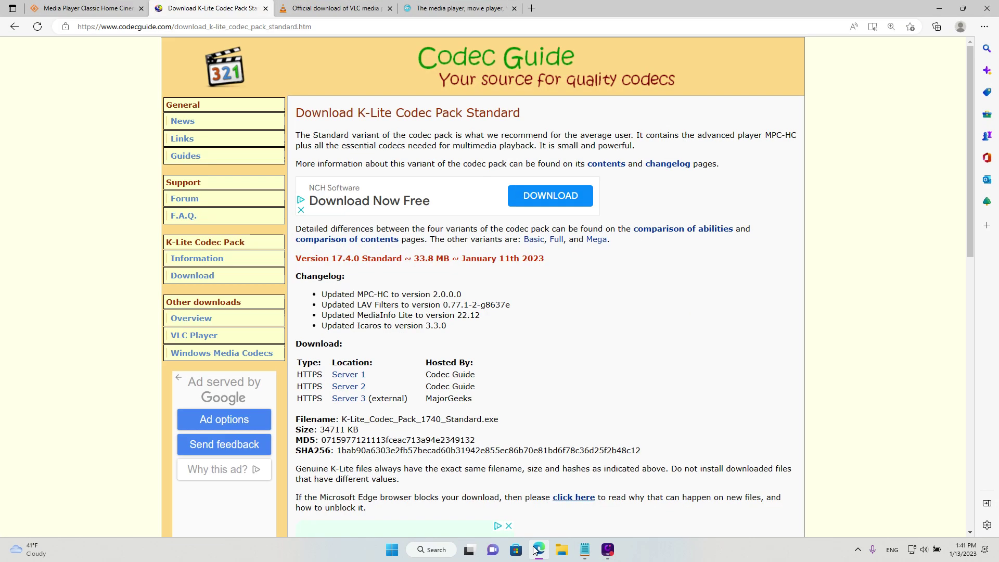
click(338, 9)
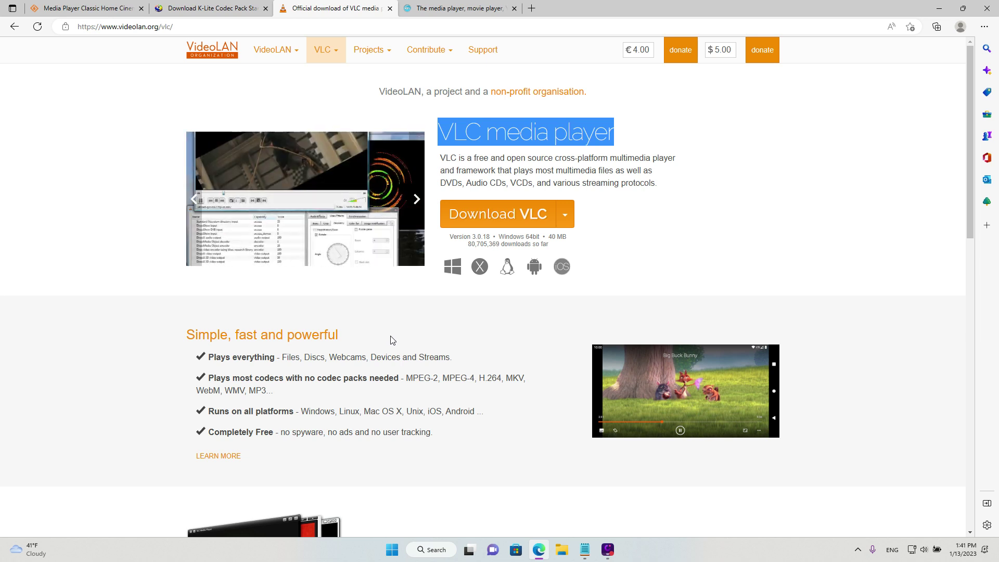
click(617, 244)
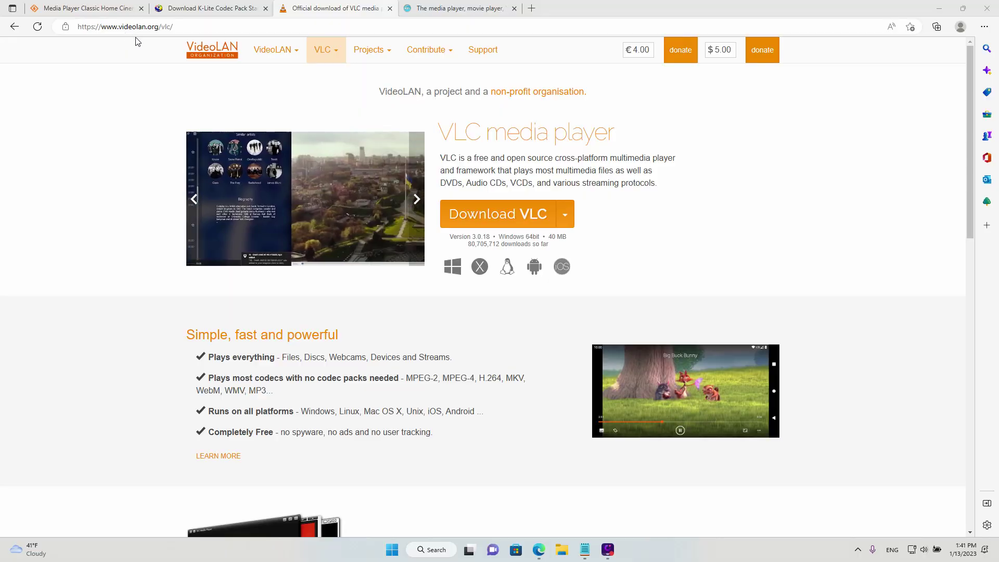
drag(441, 132, 618, 134)
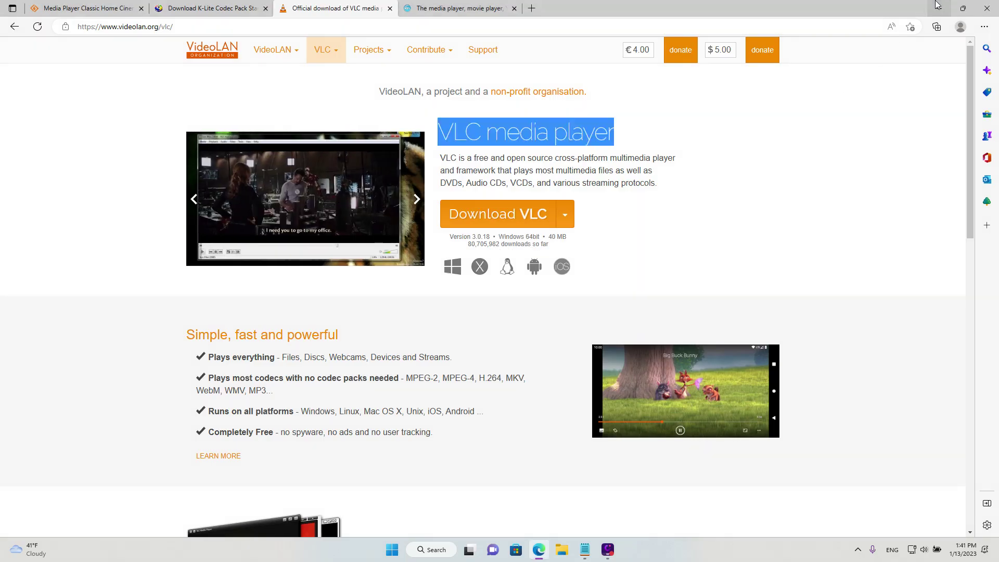
click(939, 8)
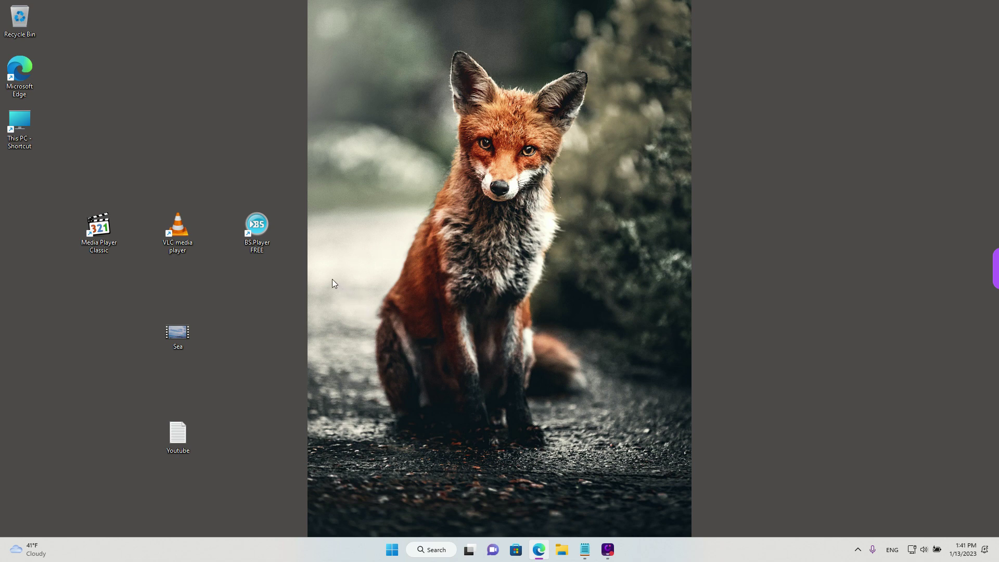
Launch BS.Player FREE, add Sea.mp4 to its playlist, and start playing it.
double_click(257, 224)
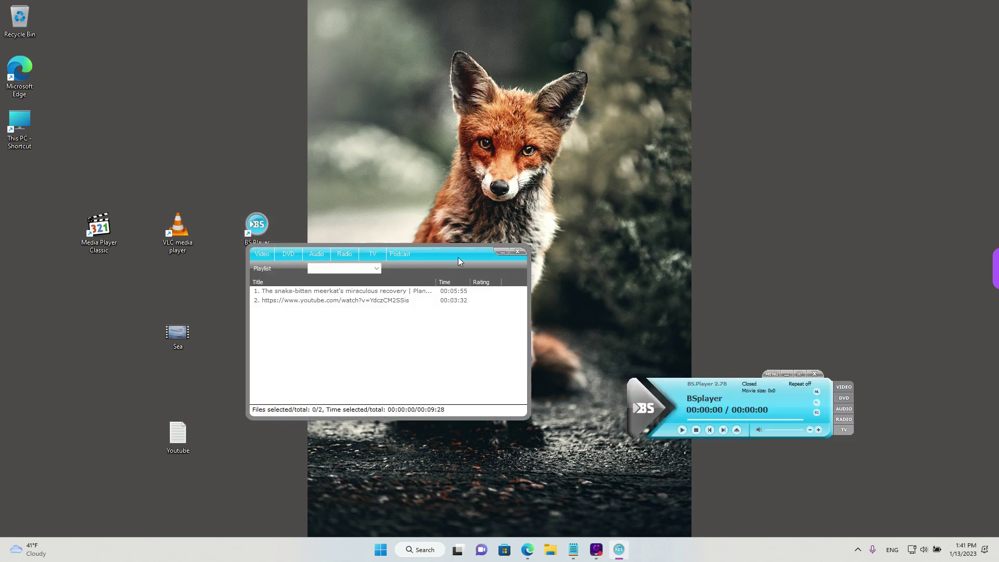
drag(633, 391, 557, 259)
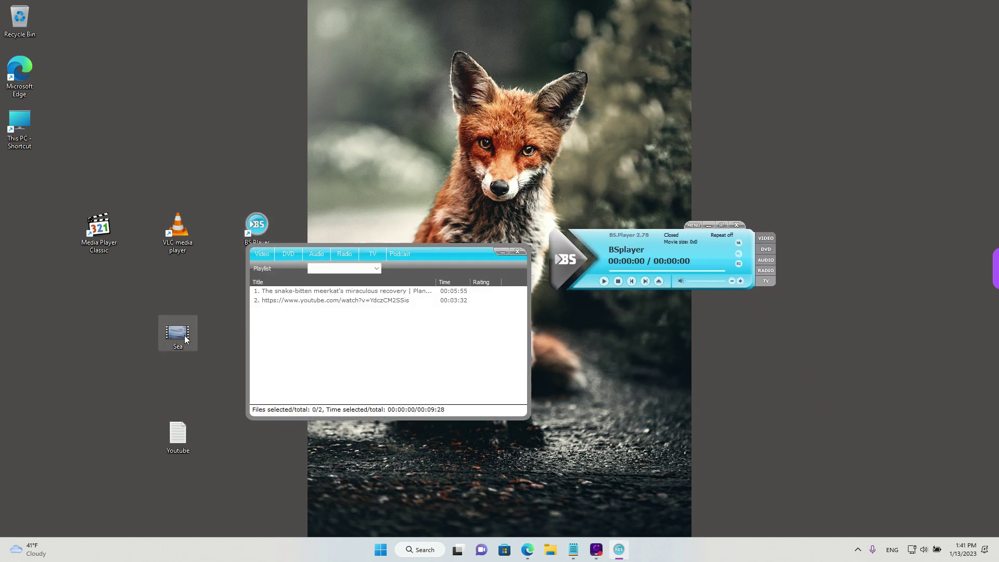
drag(327, 359, 328, 359)
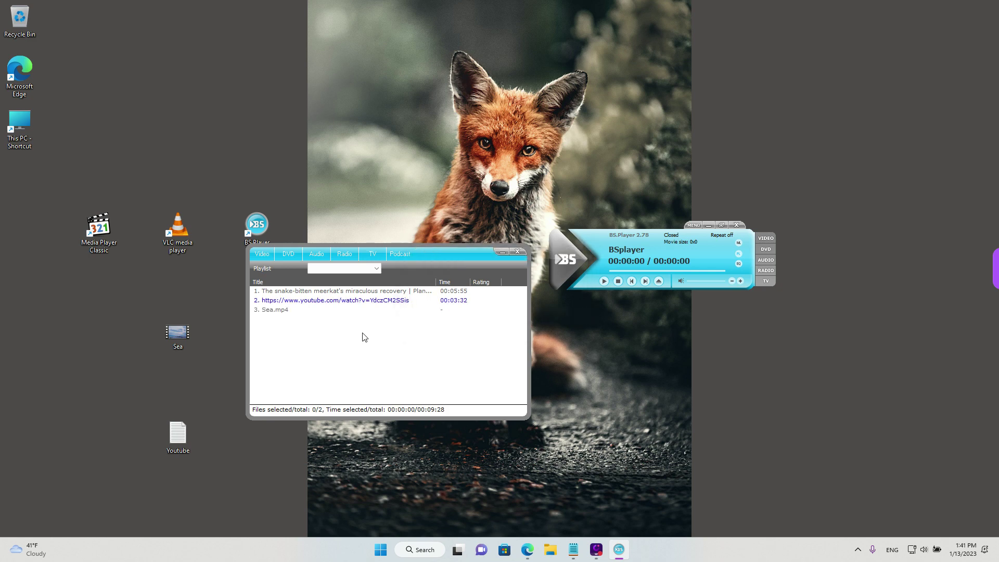
double_click(278, 310)
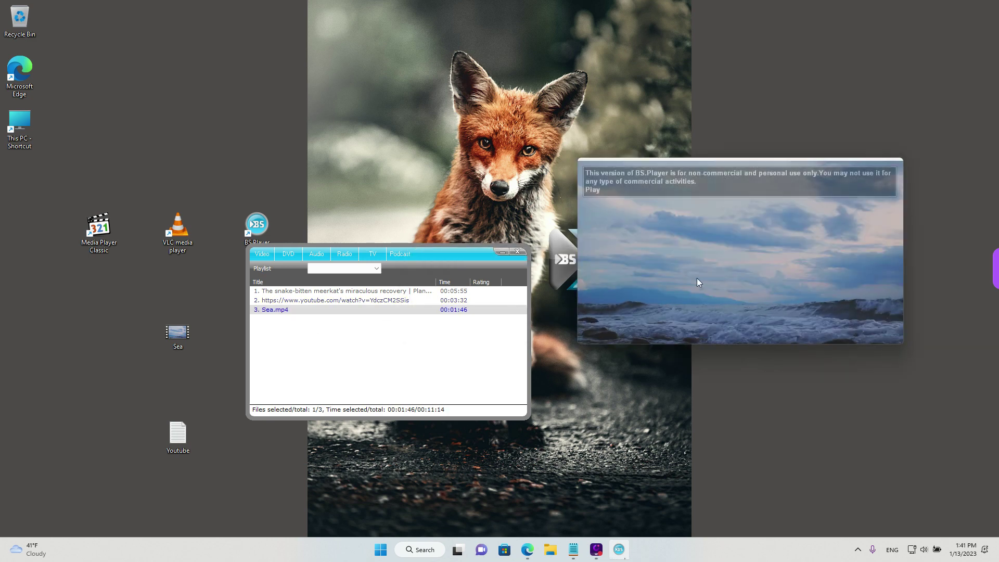
Rearrange the BS.Player video, playlist and control panel windows around the screen.
drag(712, 295, 311, 173)
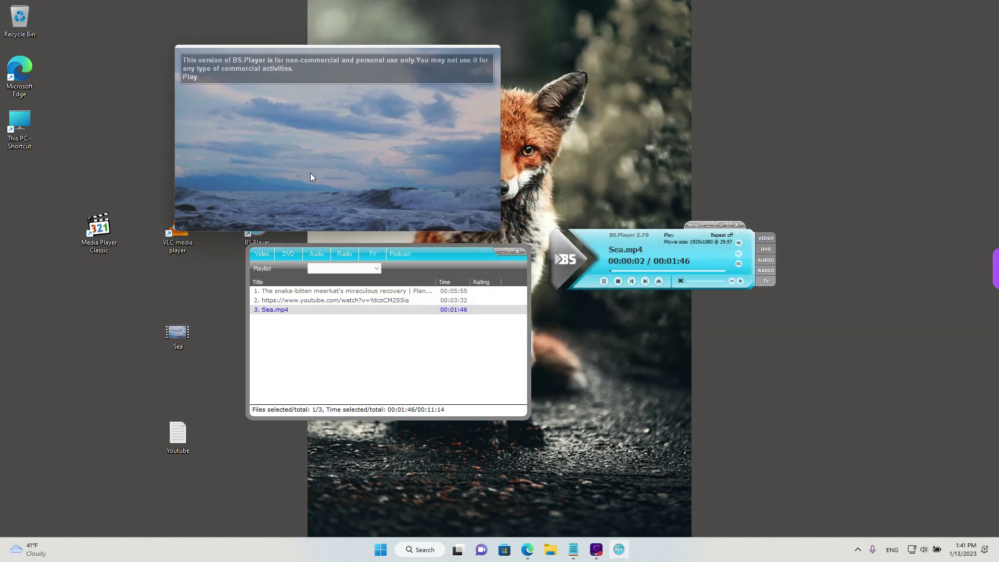
drag(455, 248, 664, 338)
drag(558, 267, 593, 243)
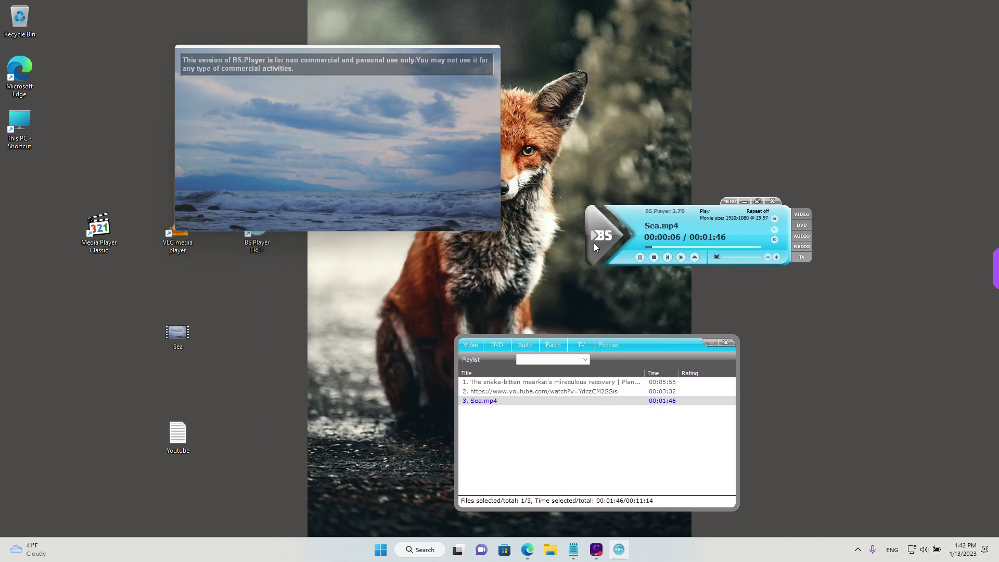
drag(425, 184, 485, 223)
drag(600, 236, 547, 465)
Close the playlist, reposition the control panel and video, and bring Edge back.
click(726, 342)
drag(446, 263, 551, 320)
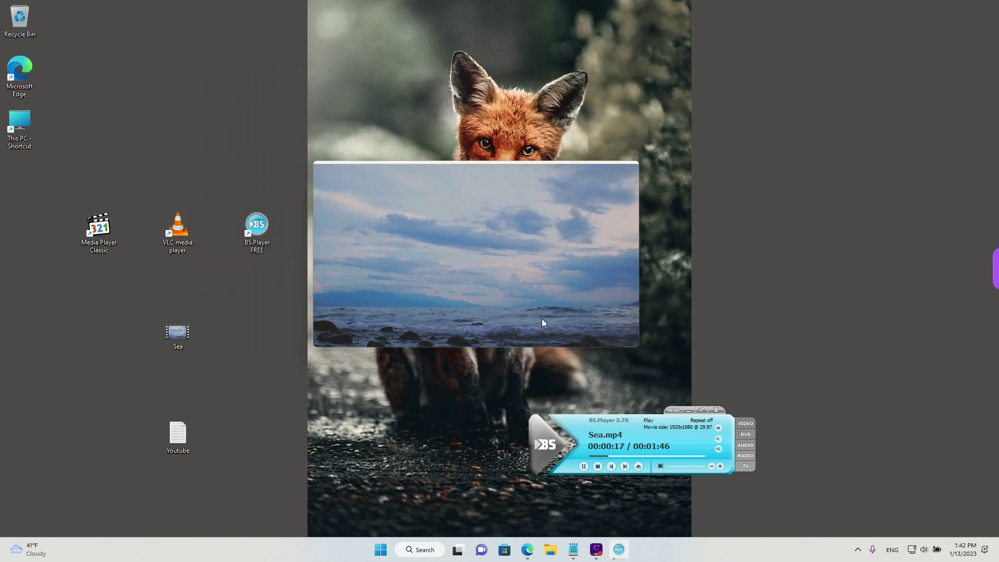
drag(542, 319, 561, 341)
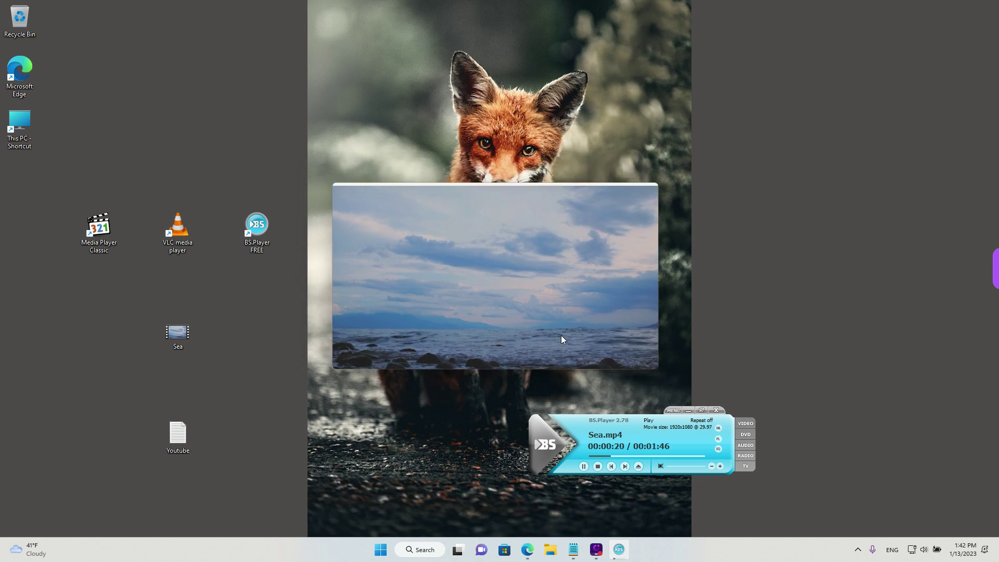
click(527, 549)
Switch Edge to bsplayer.com and scroll through the BS.Player 2.78 Download FREE offer.
mouse_move(449, 40)
click(443, 17)
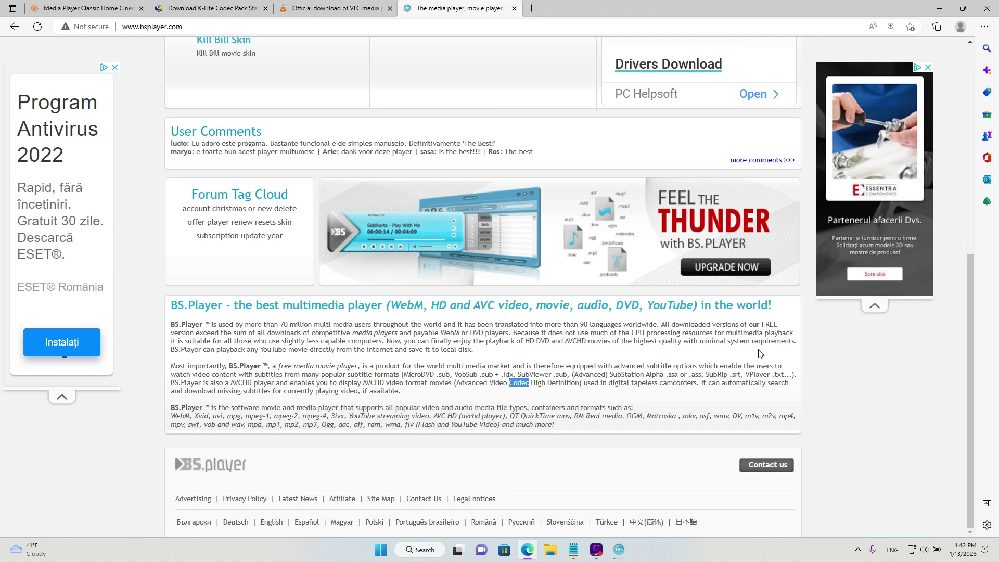
scroll(773, 343, up, 8)
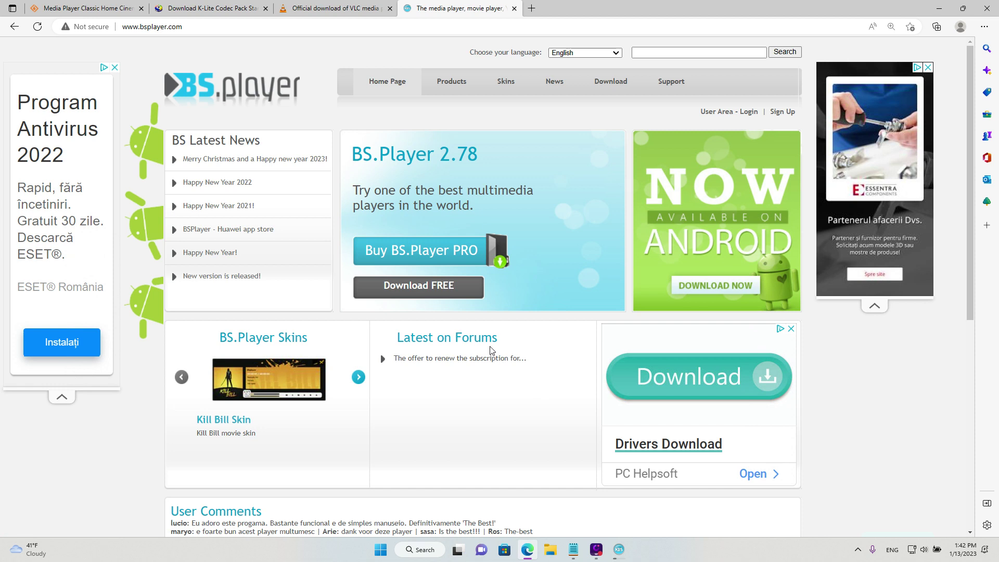
drag(347, 313, 380, 312)
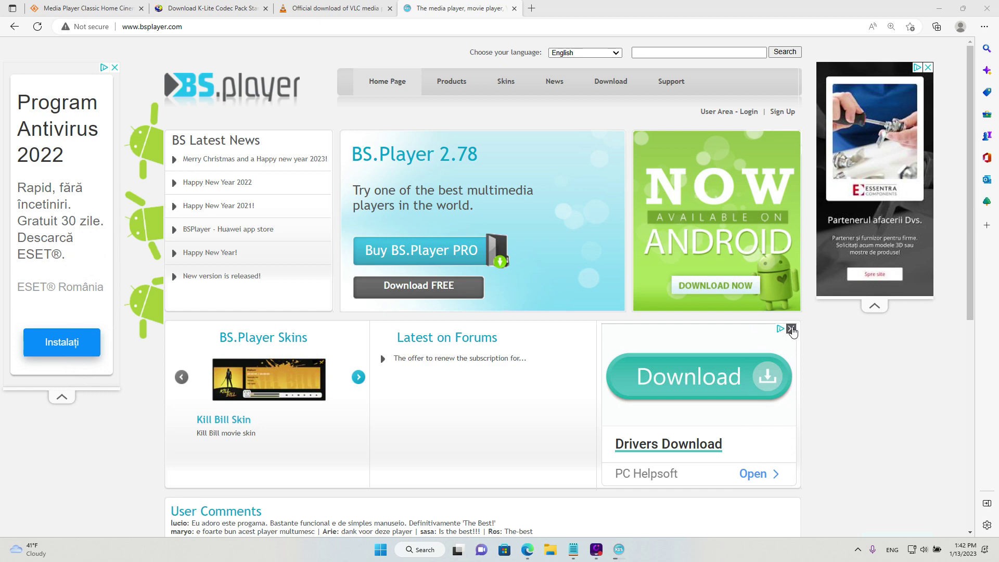
scroll(821, 337, down, 3)
scroll(821, 339, up, 3)
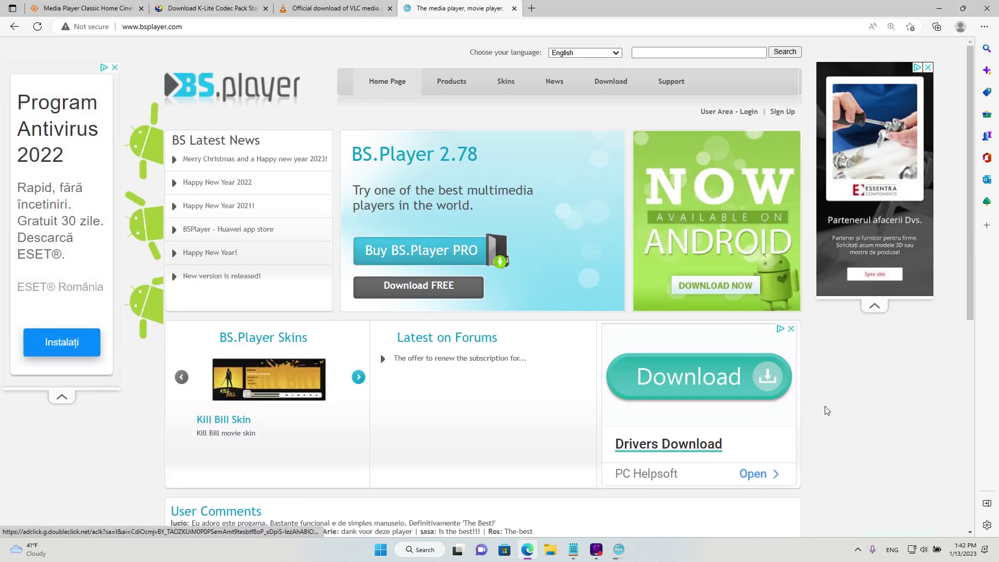
scroll(824, 408, down, 7)
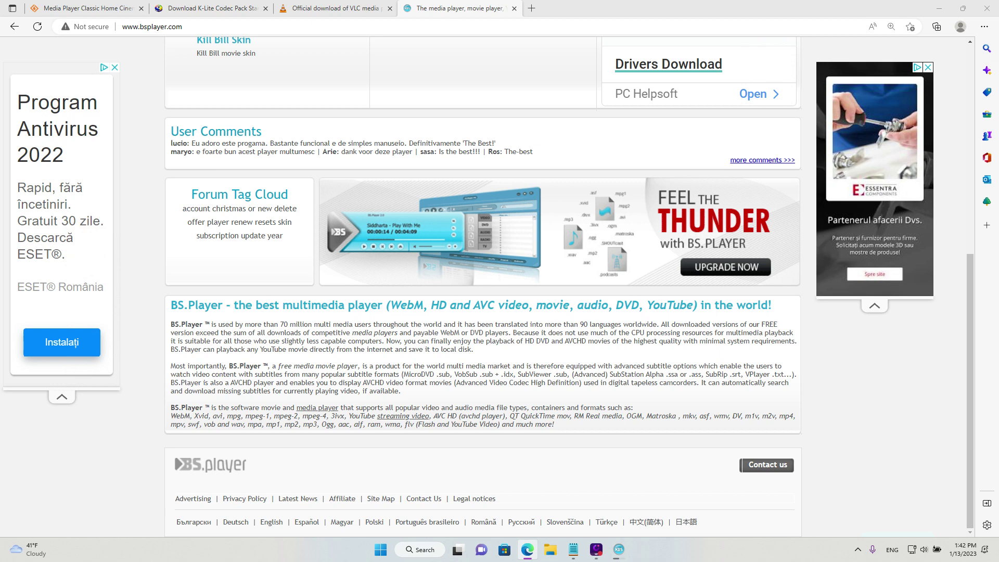
Bring the Sea.mp4 video forward, show the desktop, and centre the video and control windows.
click(627, 549)
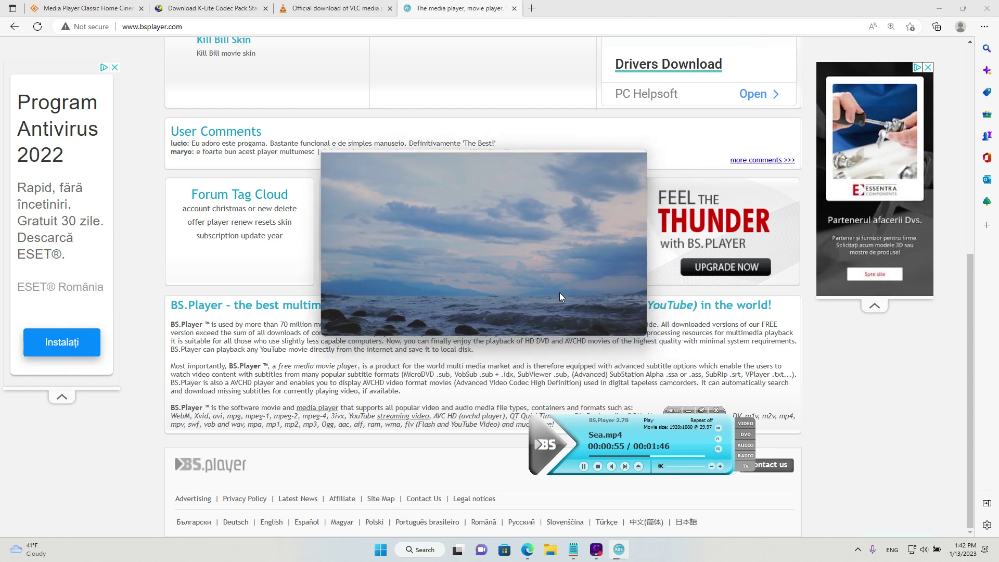
drag(560, 293, 539, 294)
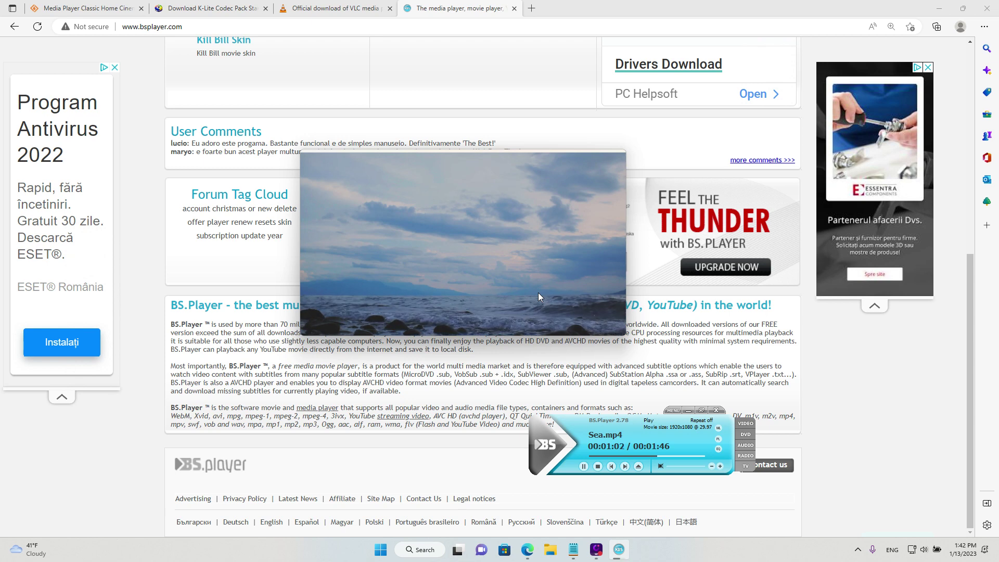
drag(538, 292, 698, 322)
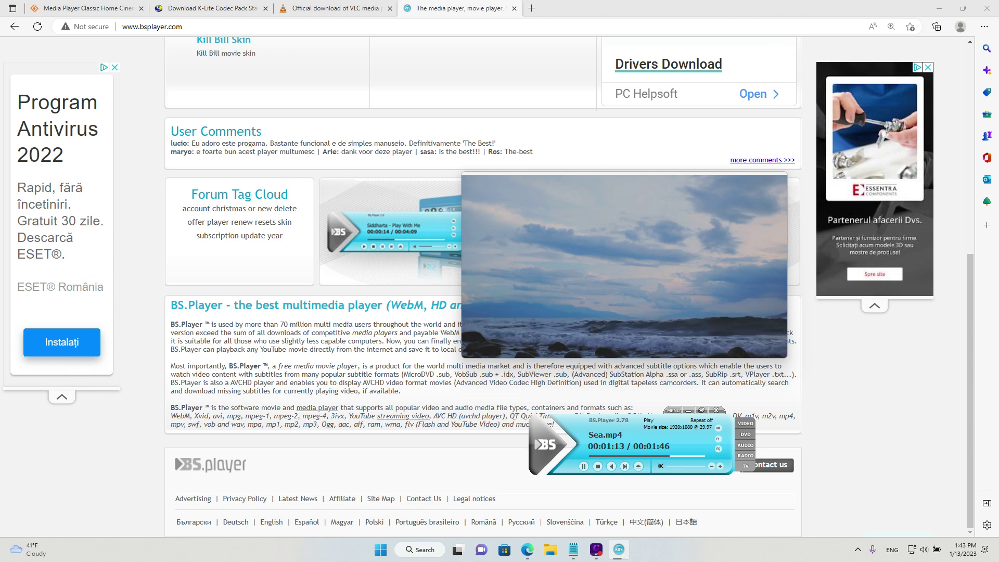
key(super+d)
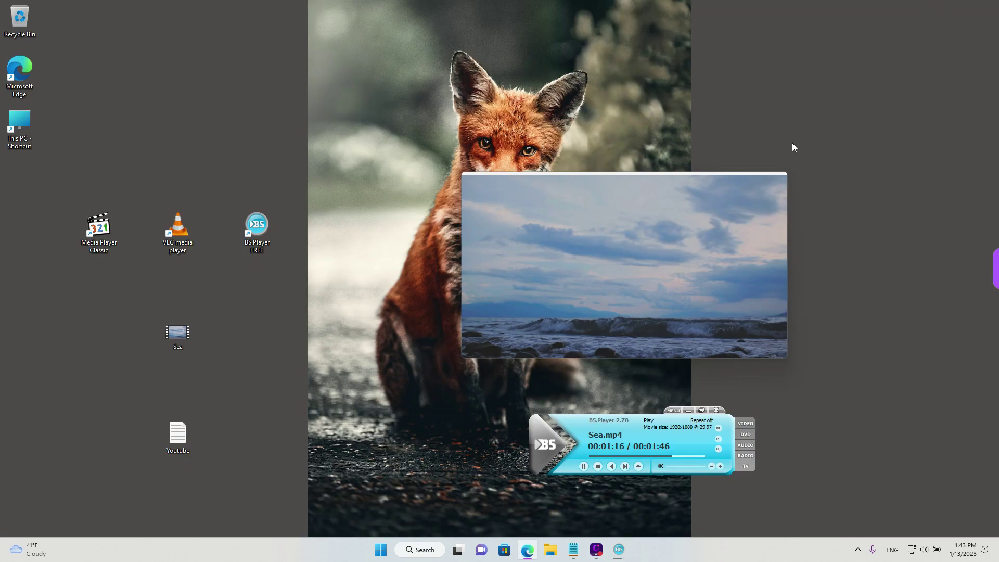
drag(698, 241, 574, 198)
drag(543, 437, 501, 405)
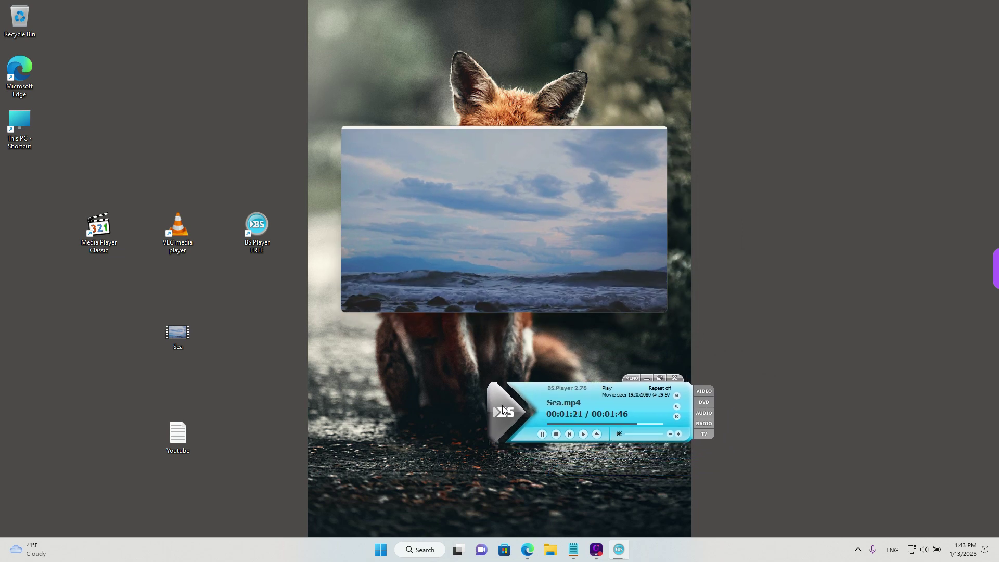
Open BS.Player's Open URL dialog and copy the first YouTube link from Notepad.
right_click(557, 404)
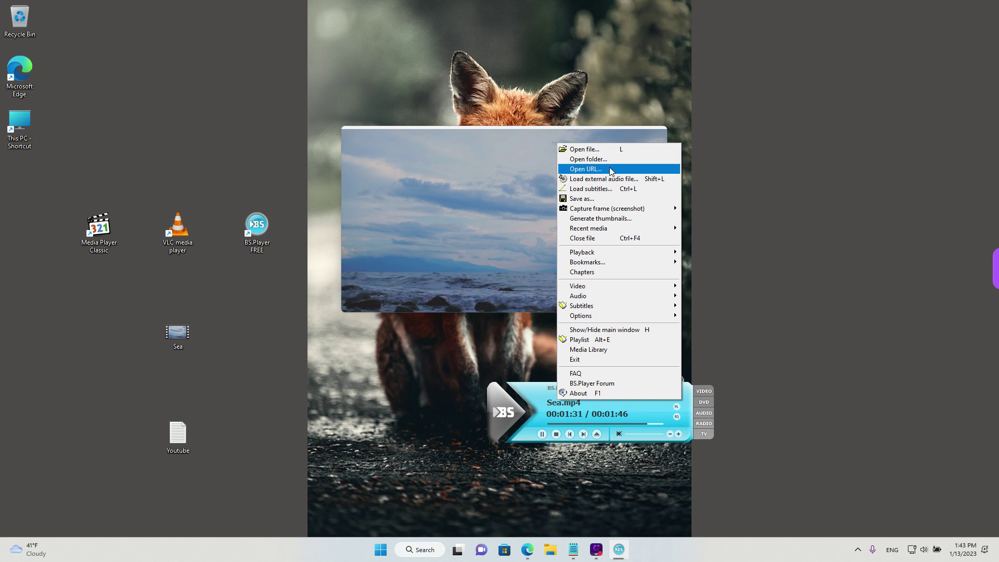
click(610, 170)
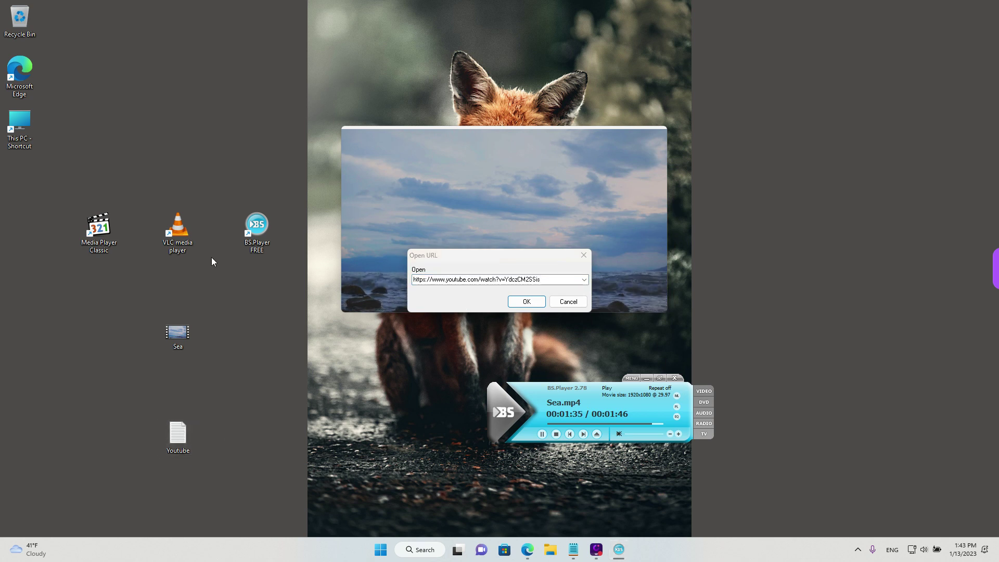
key(alt+Tab)
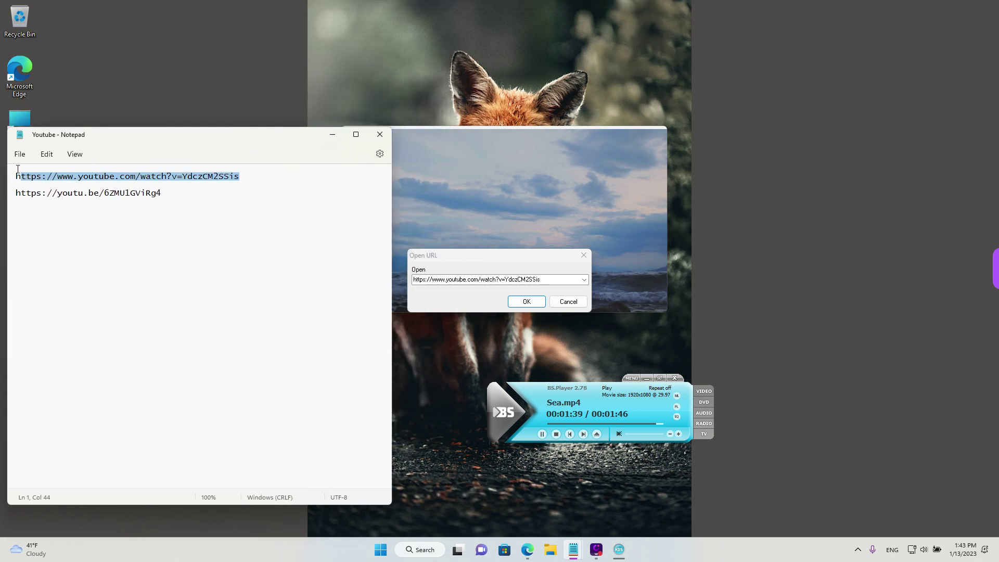
right_click(152, 181)
click(190, 231)
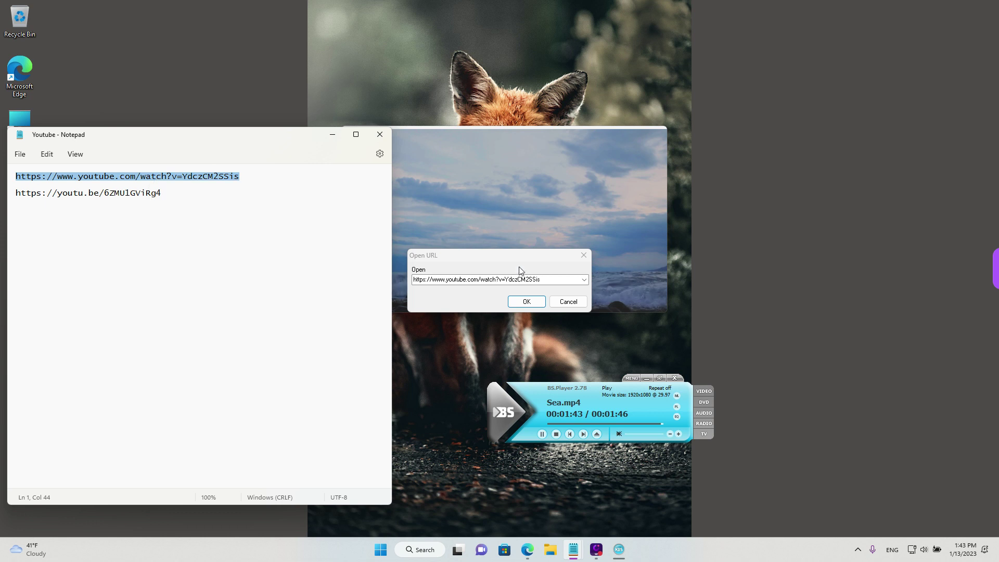
Replace the old address in the Open field with the copied YouTube link and confirm.
drag(548, 277, 445, 272)
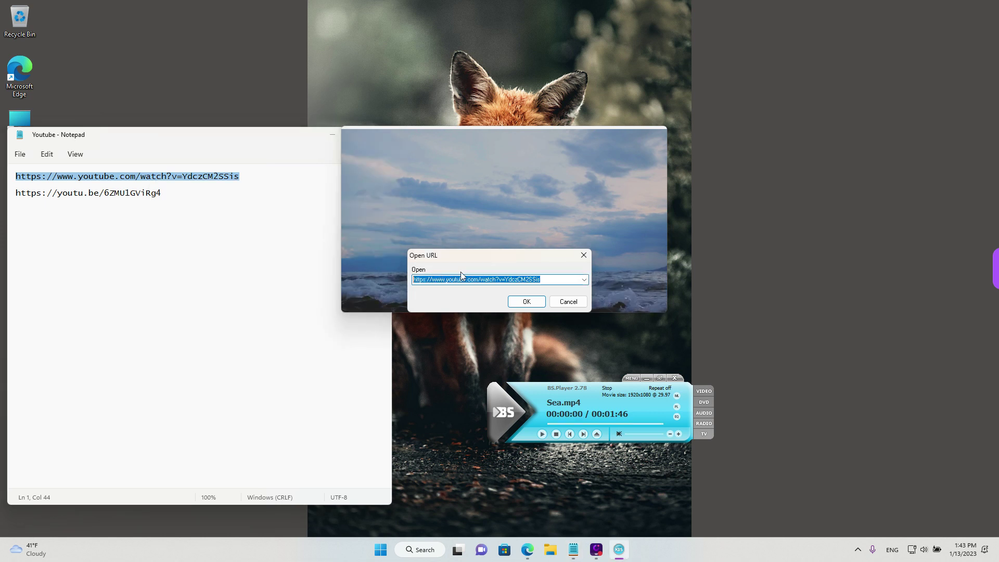
right_click(451, 283)
click(478, 324)
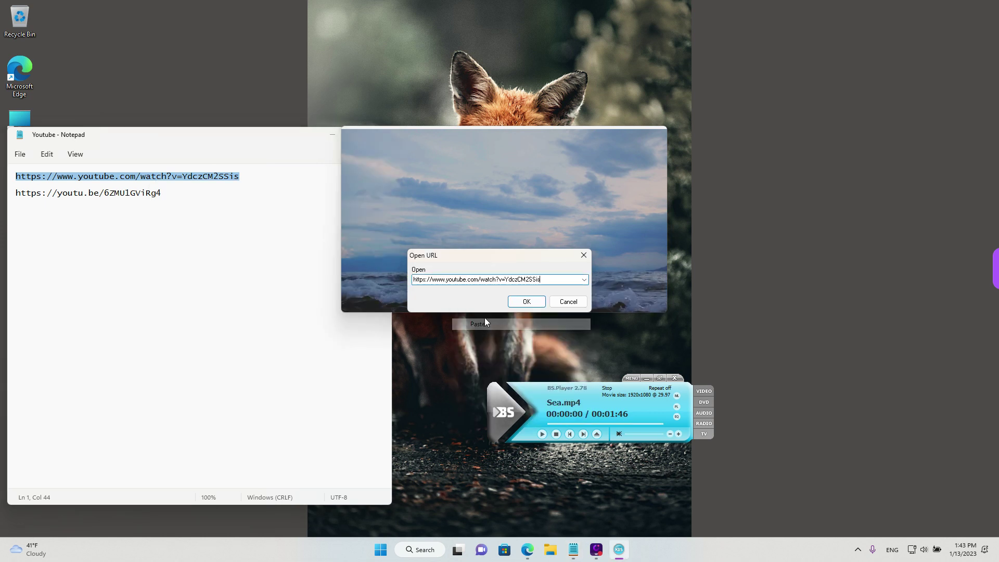
click(526, 303)
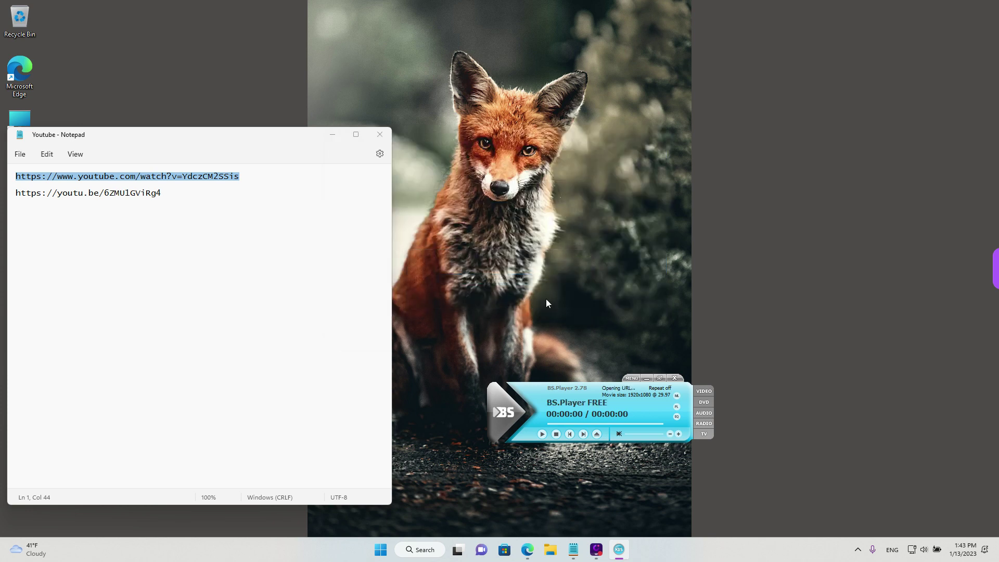
Shift the video and control windows right, then seek the mongoose clip to about 2:39.
drag(642, 289, 717, 286)
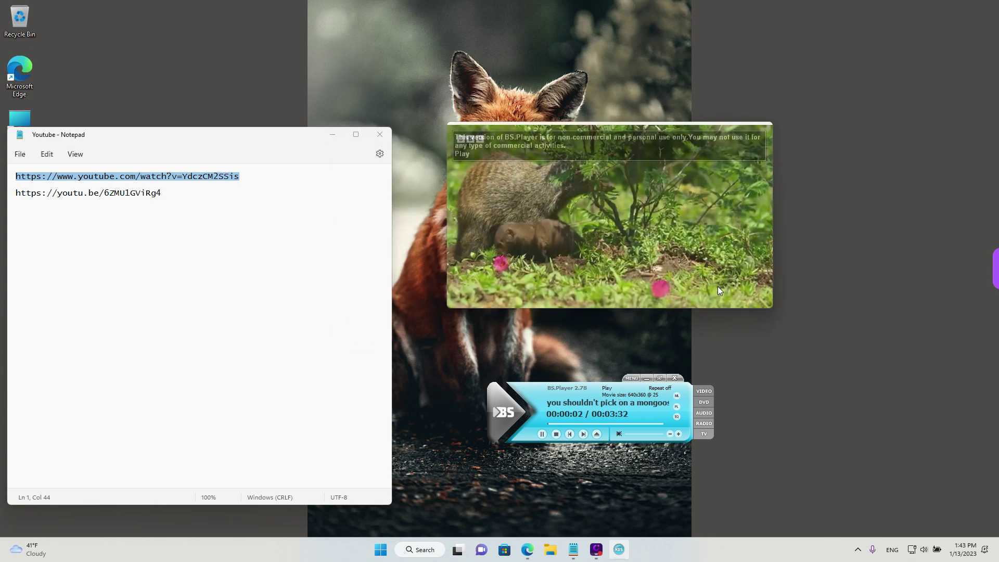
drag(721, 289, 831, 316)
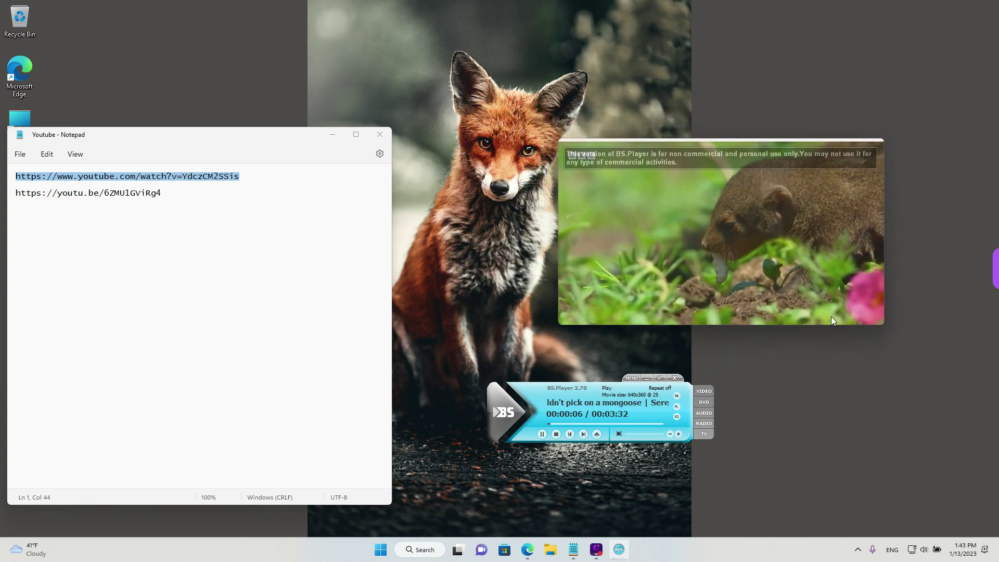
drag(505, 415, 569, 457)
drag(673, 307, 671, 323)
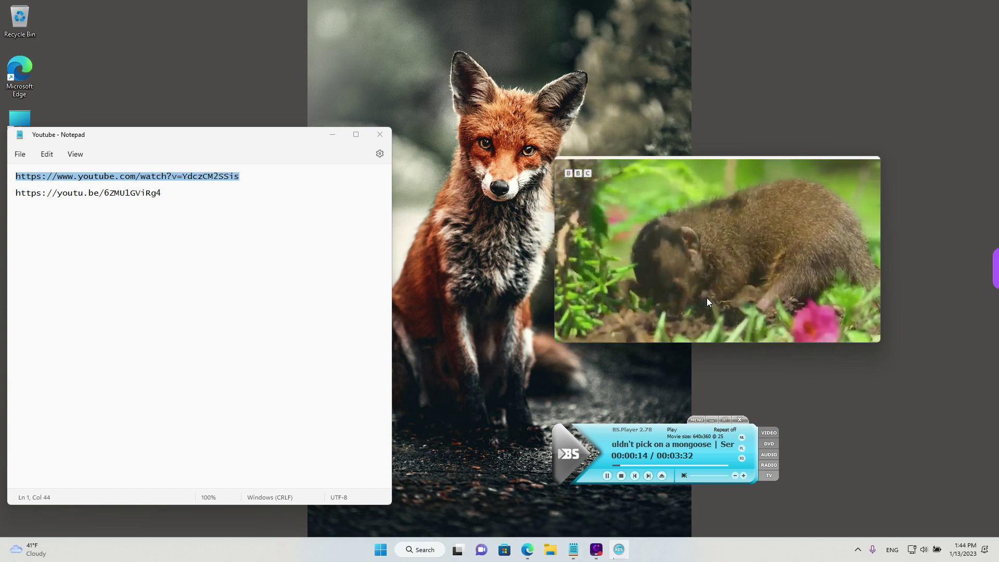
drag(654, 466, 701, 467)
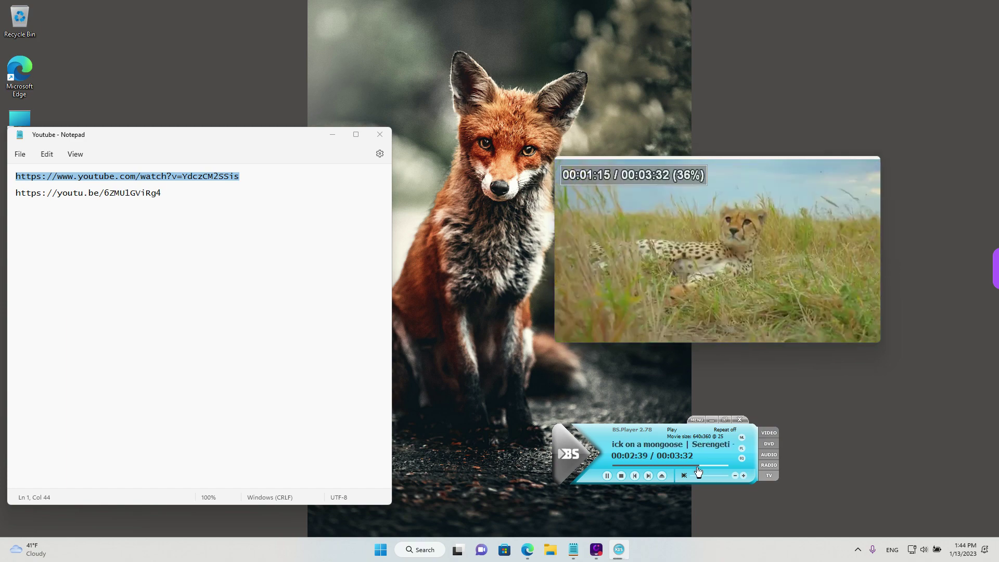
Add the second YouTube link from Notepad to the playlist with Add URL.
right_click(720, 457)
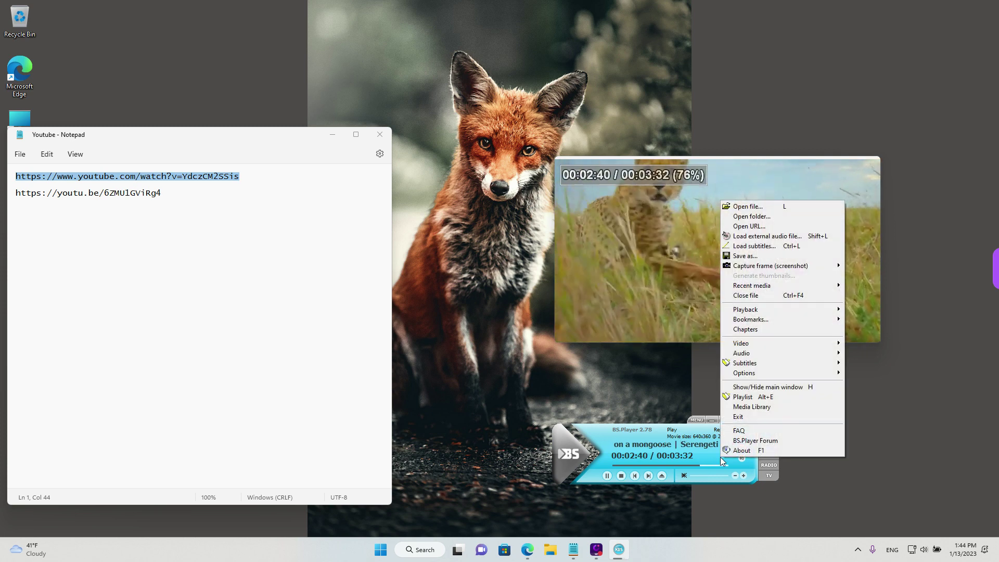
click(754, 399)
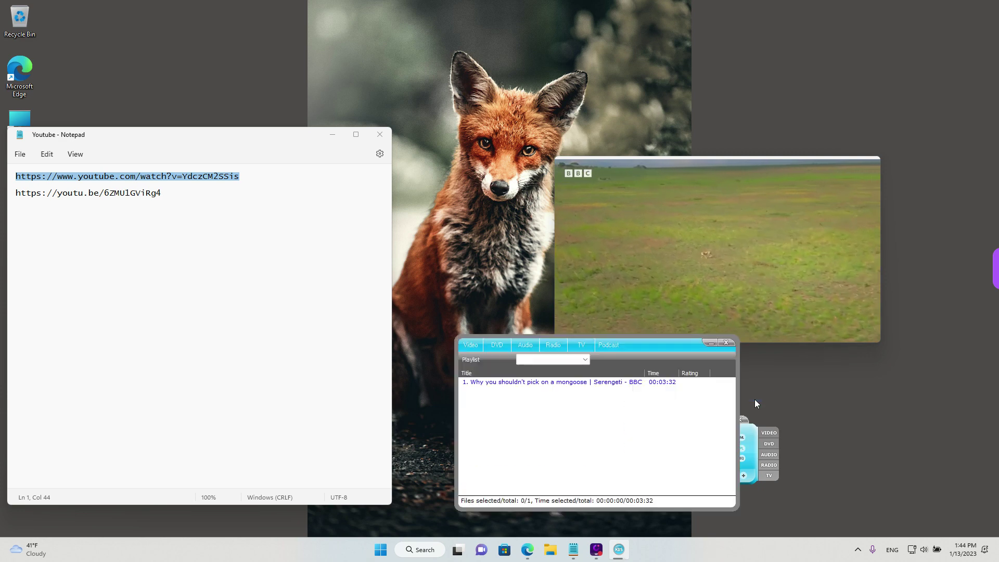
right_click(539, 413)
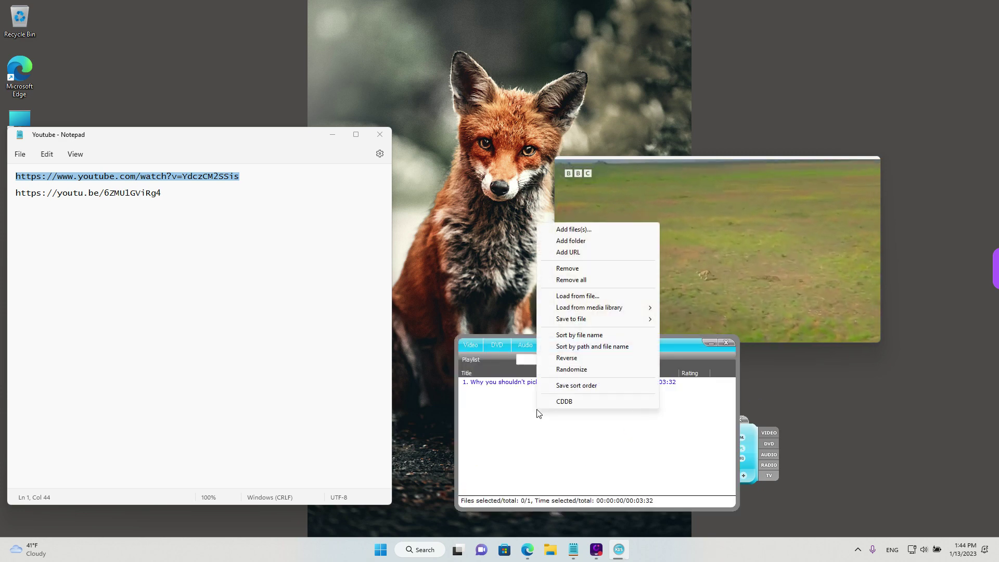
click(568, 252)
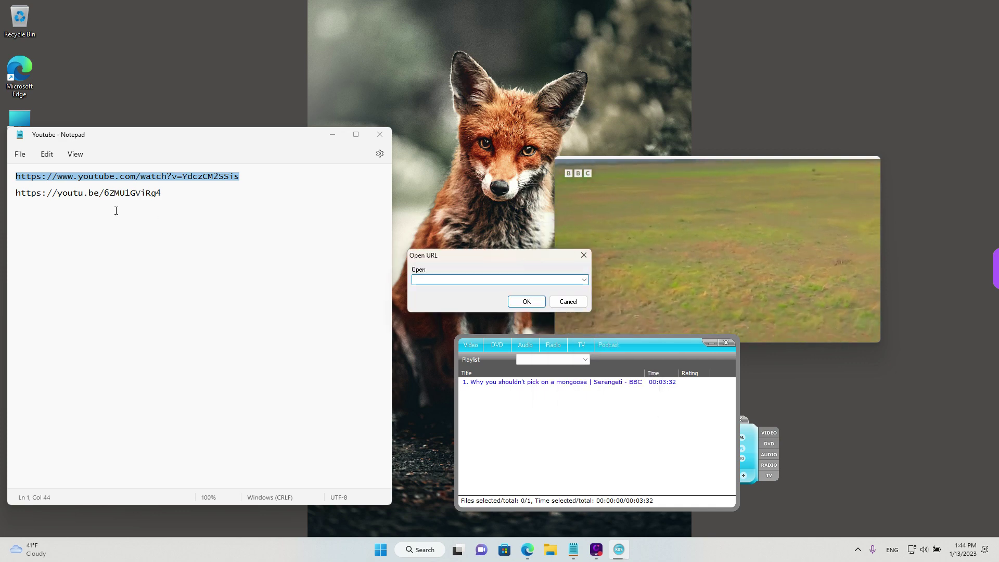
drag(164, 195, 16, 193)
right_click(40, 197)
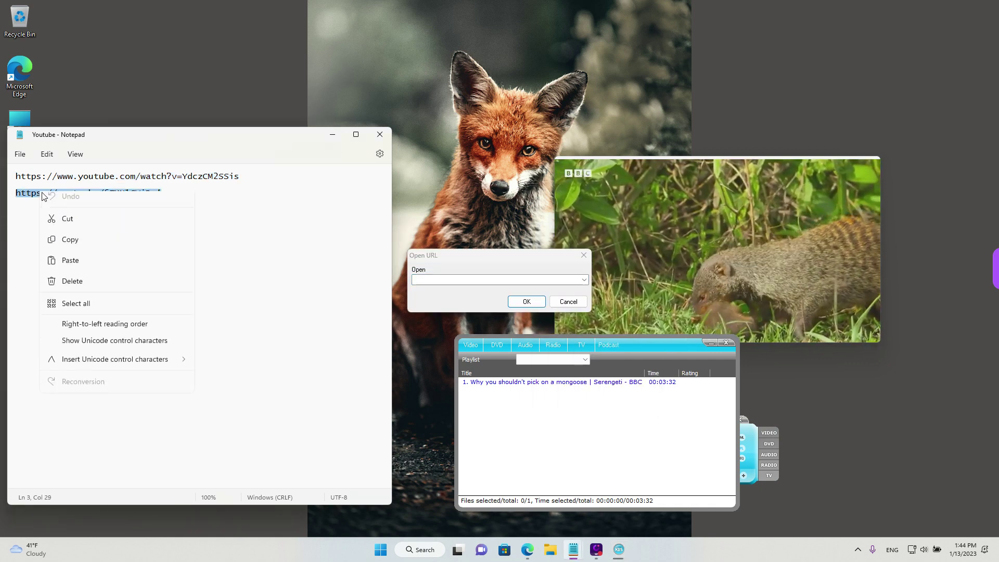
click(92, 241)
click(436, 280)
right_click(436, 280)
click(461, 324)
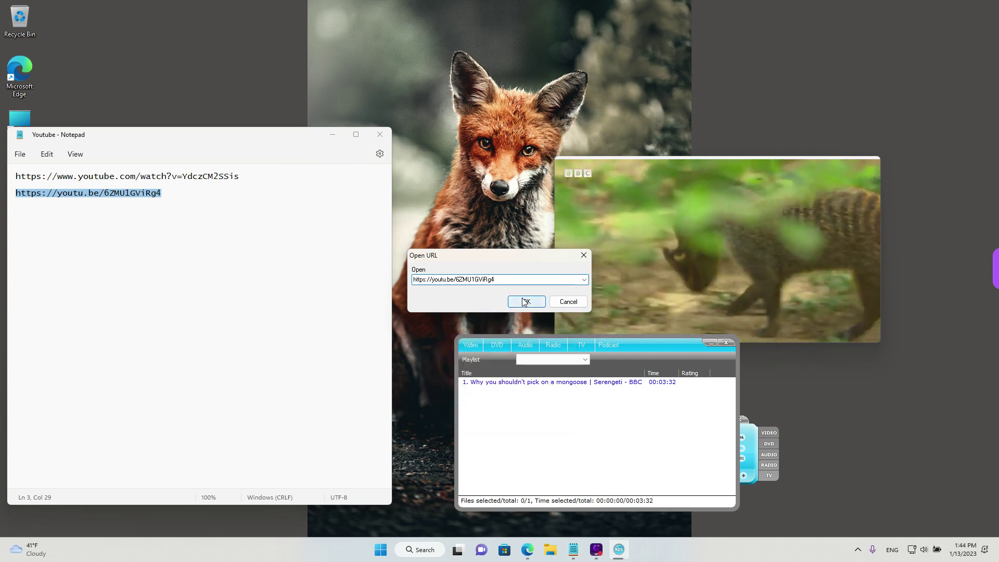
click(520, 301)
Play the 5:55 meerkat clip, switching to fullscreen and back to windowed.
click(529, 395)
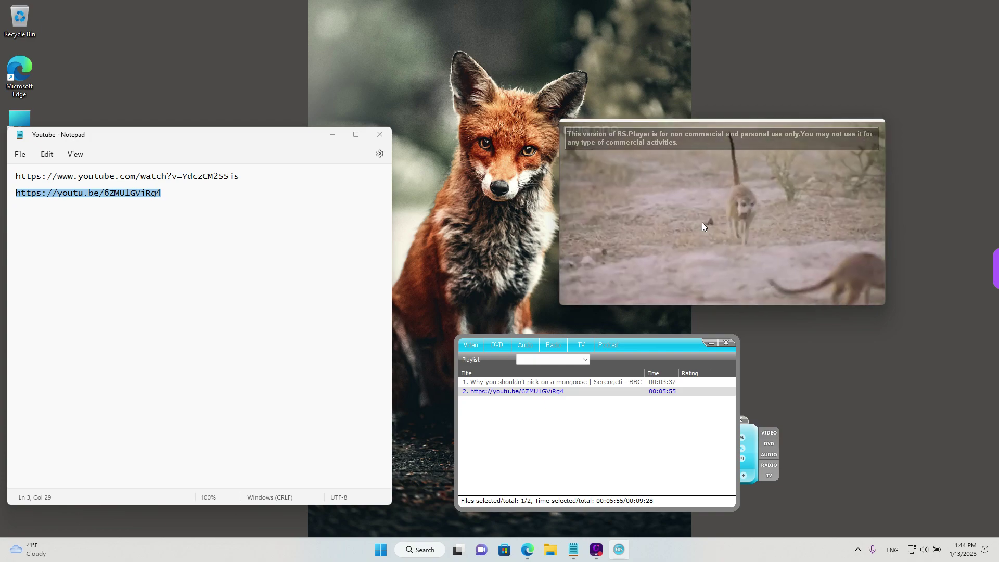
double_click(702, 223)
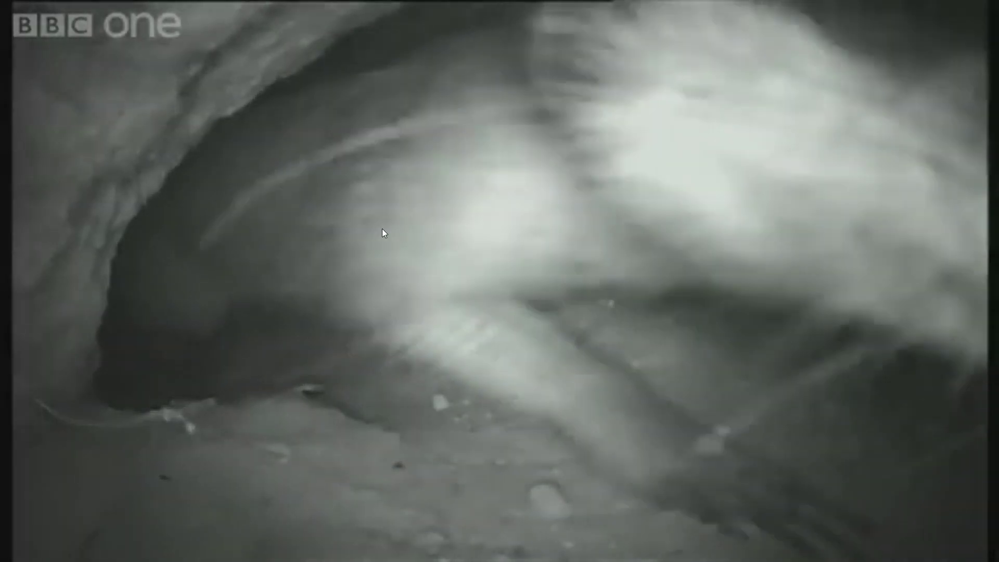
double_click(381, 228)
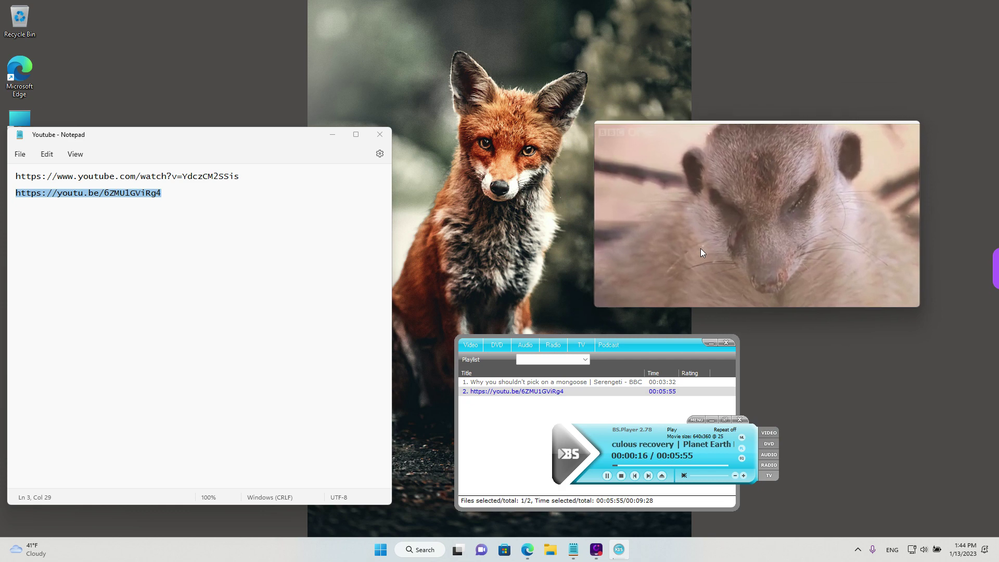